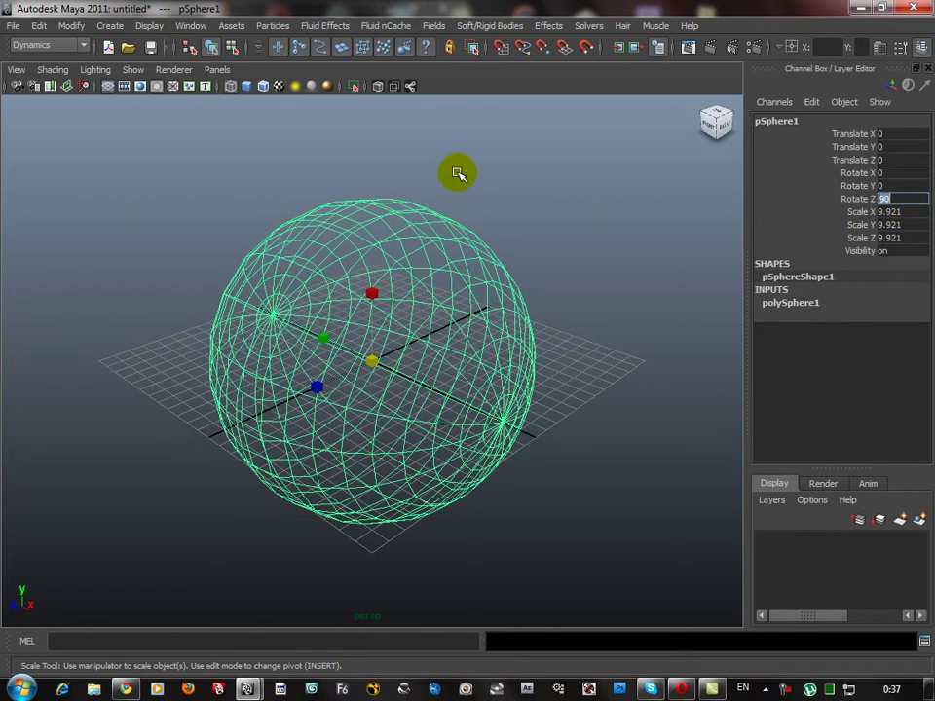
Step: Display the sphere shaded and switch to editing its vertices in the front view
mouse_move(357, 410)
alt+mouse_down()
mouse_move(298, 409)
mouse_move(365, 417)
alt+mouse_up()
key(5)
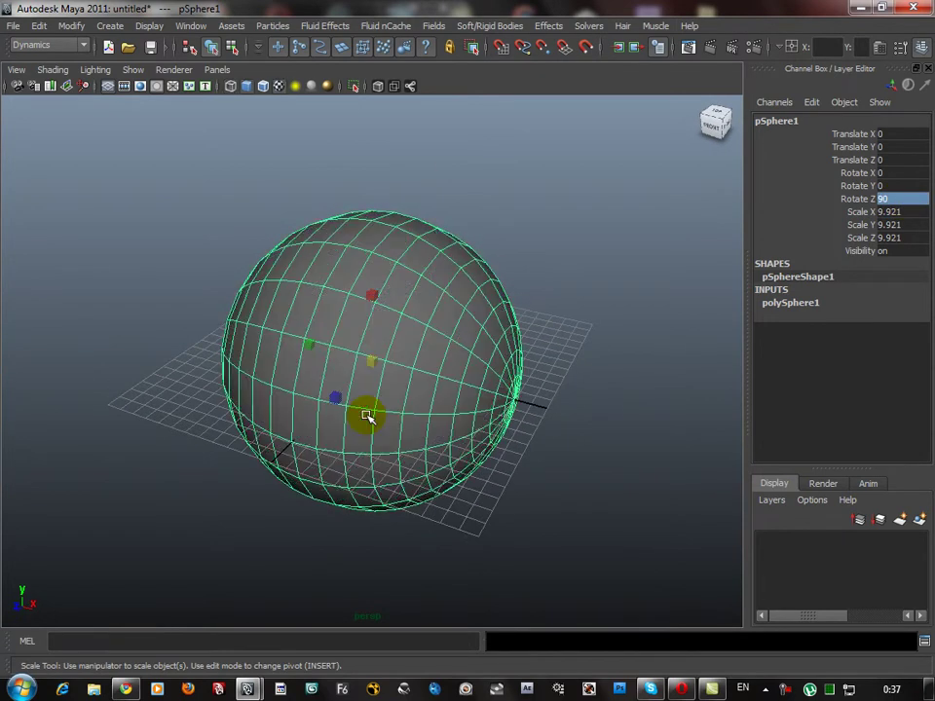
key(space)
key(space)
key(5)
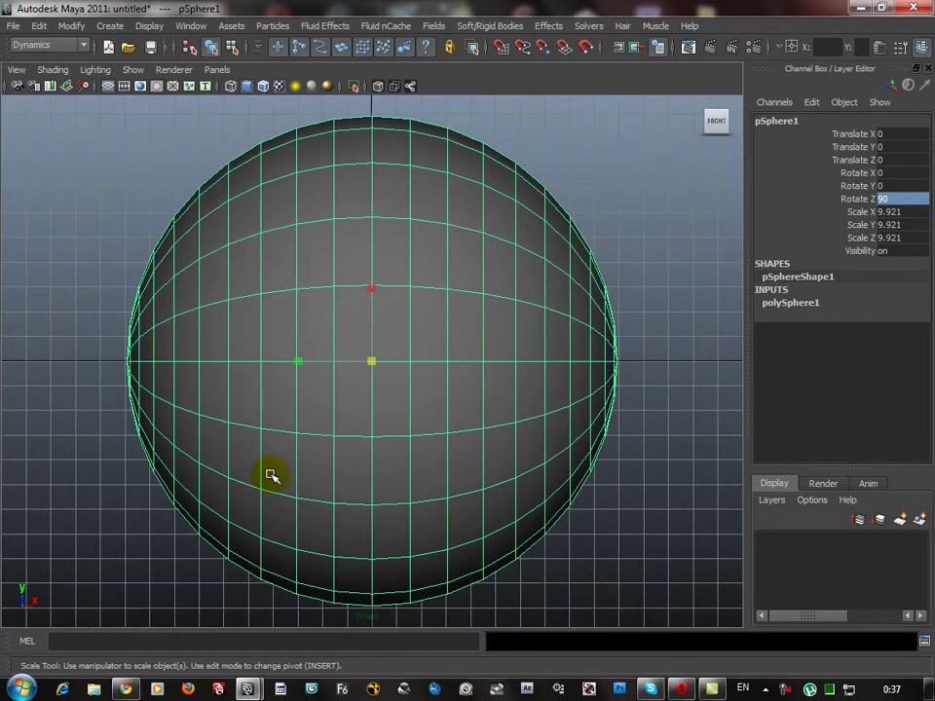
right_drag(425, 200, 462, 208)
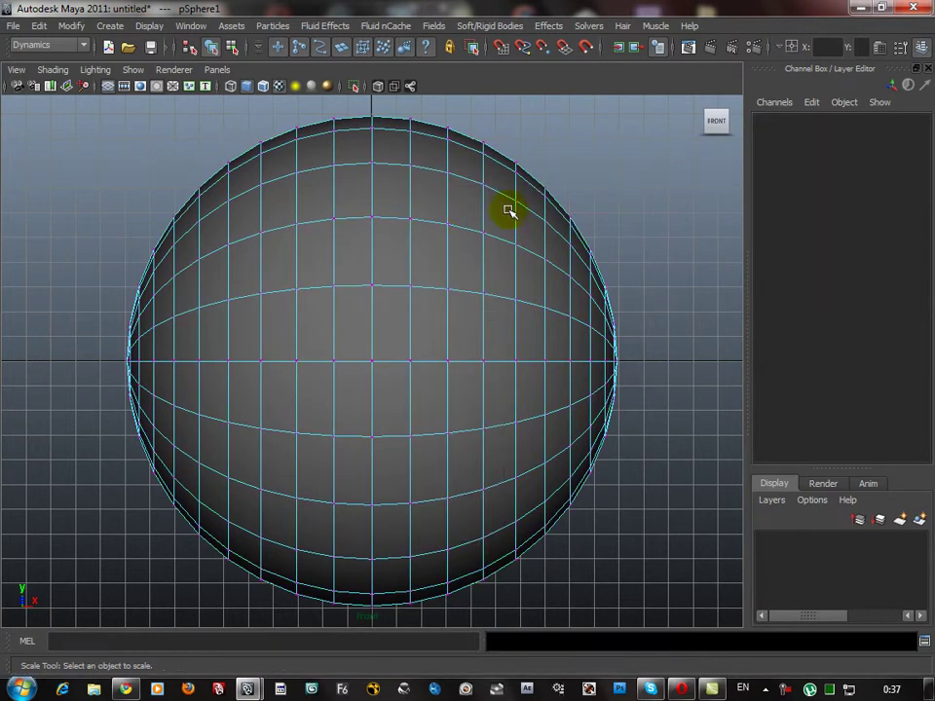
Step: Select the vertices of the sphere's right half and stretch them outward along X to form an egg shape
scroll(462, 211, down, 2)
alt+middle_drag(582, 239, 516, 237)
drag(601, 159, 583, 273)
drag(359, 537, 322, 587)
drag(495, 363, 529, 361)
key(w)
key(r)
key(w)
Step: Return to the perspective view and put the egg back in object mode
key(space)
key(space)
alt+drag(590, 208, 459, 256)
alt+drag(409, 292, 464, 321)
key(F8)
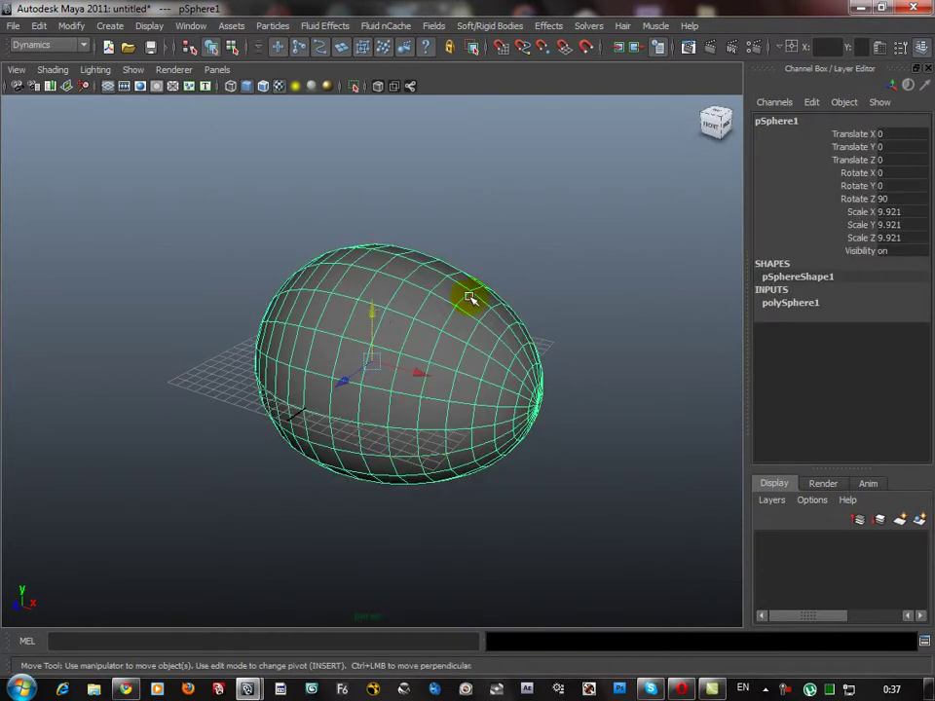
Step: Smooth the egg mesh with the Polygons Smooth operation and reselect the egg as an object
click(64, 51)
click(39, 68)
click(300, 27)
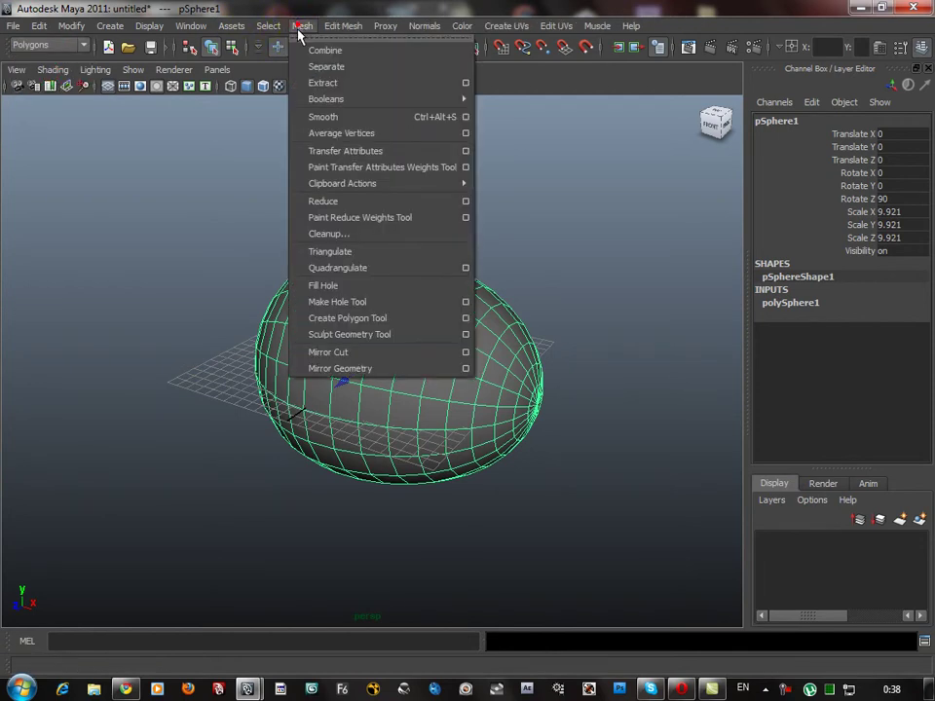
click(351, 117)
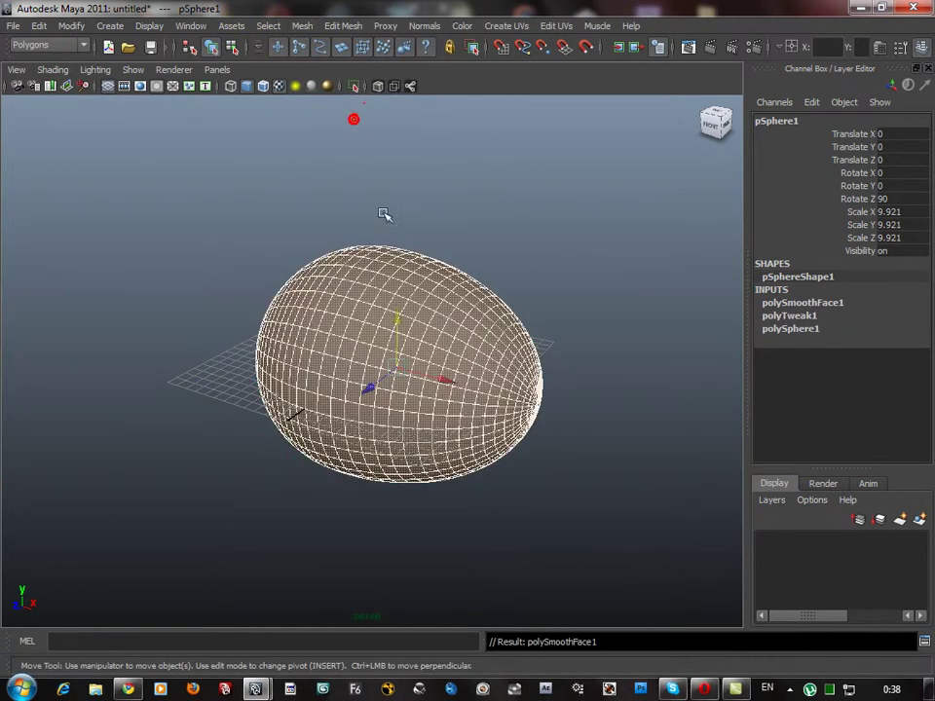
alt+drag(519, 345, 457, 353)
click(411, 369)
alt+drag(412, 379, 515, 360)
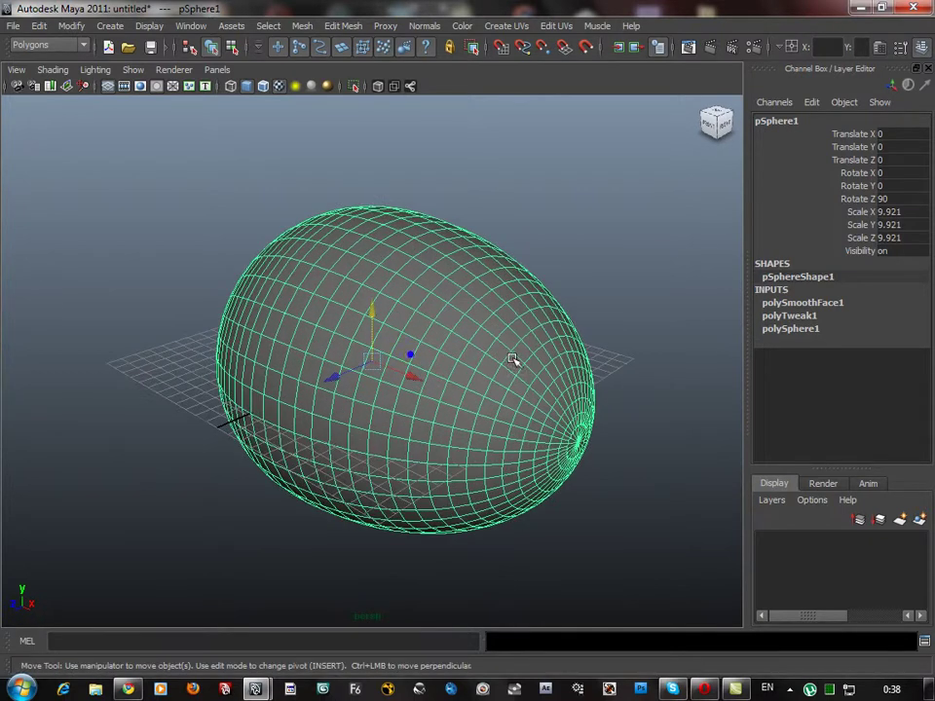
Step: Delete all construction history in the scene
click(37, 26)
mouse_move(177, 216)
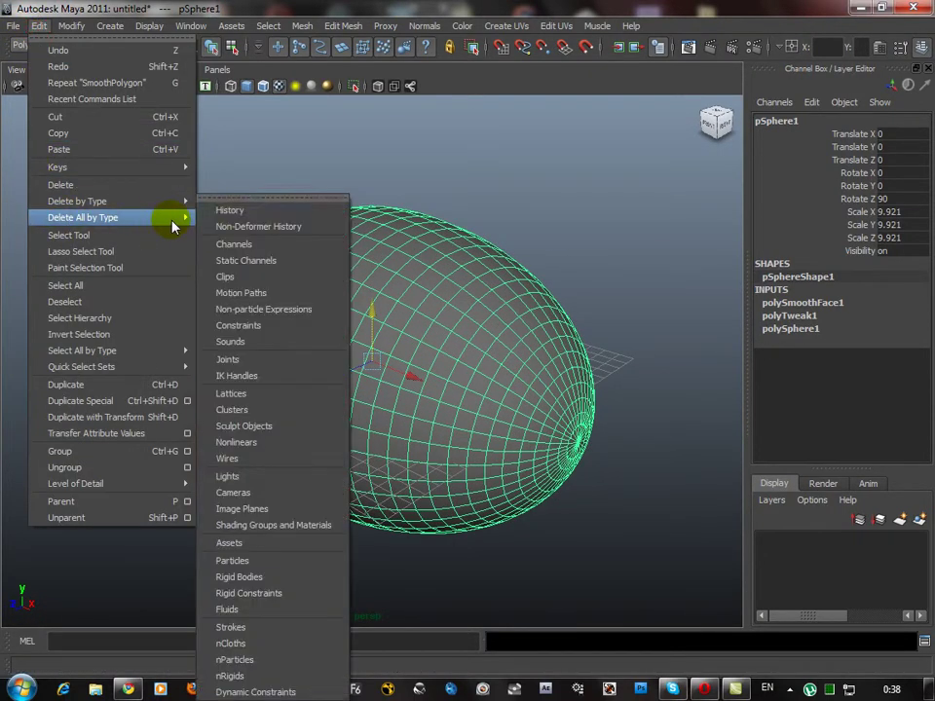
click(232, 211)
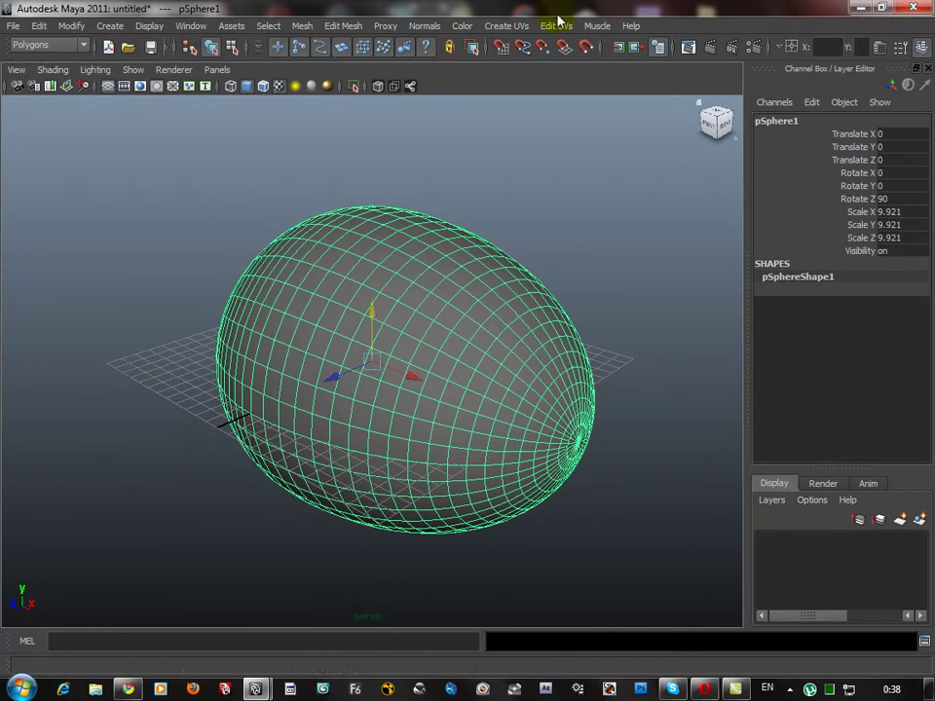
Step: Apply the Dynamics Create Shatter effect to the egg as a surface shatter
click(84, 45)
click(70, 94)
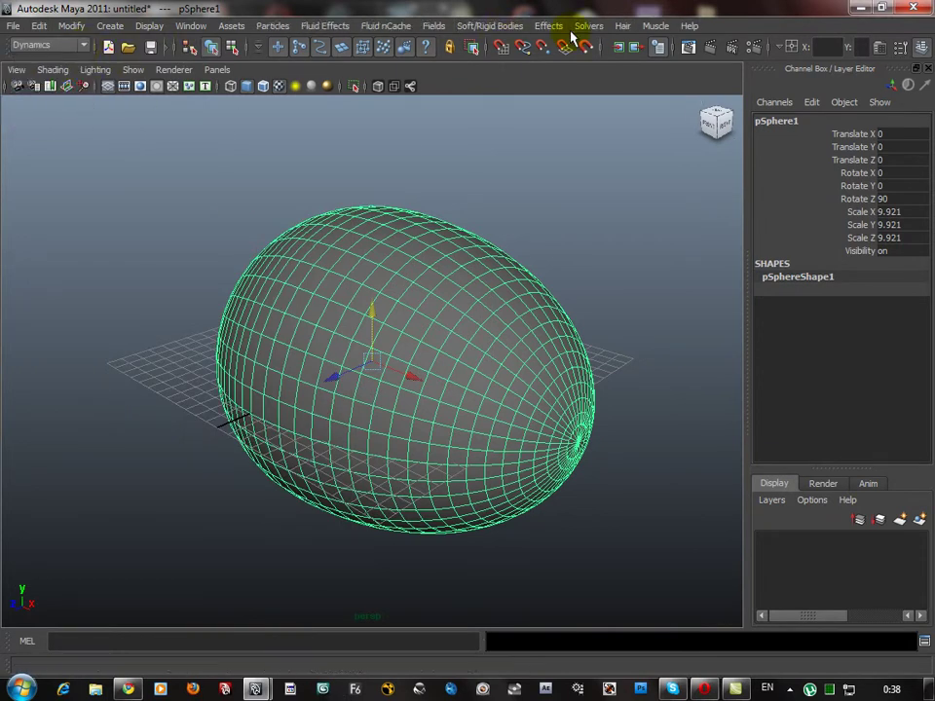
click(551, 26)
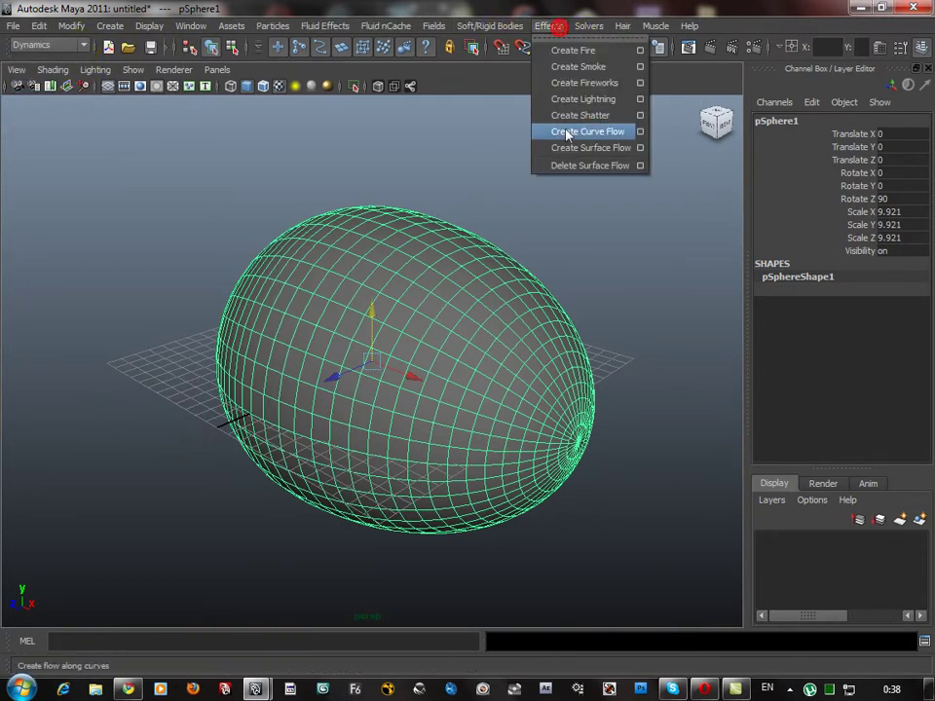
click(640, 118)
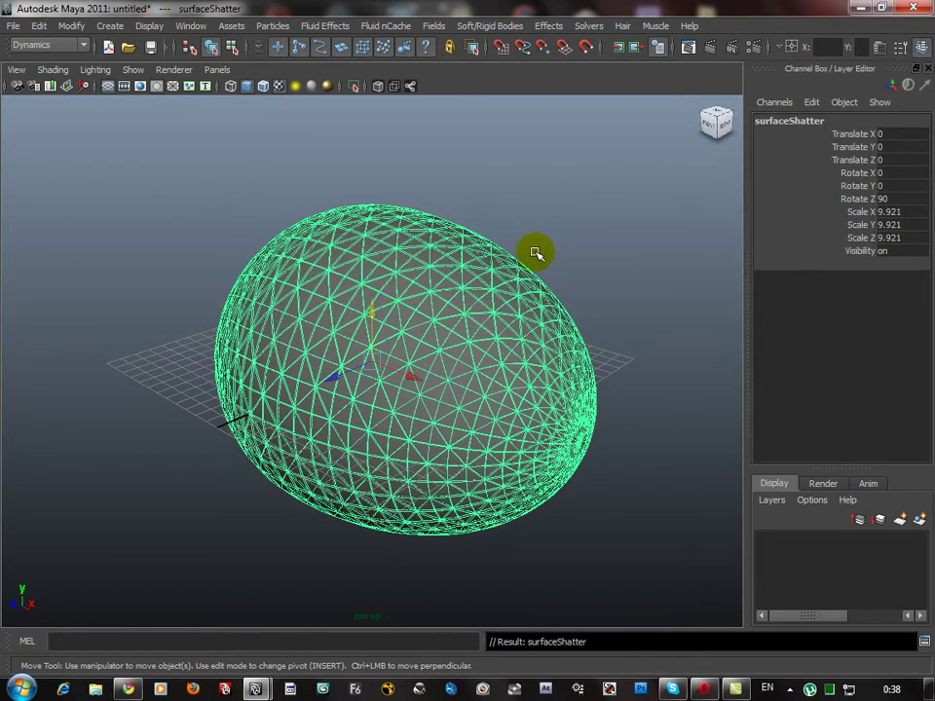
Step: Move the two shell shards apart along X, shifting the left shard by about 3.2 cm
click(445, 284)
click(374, 360)
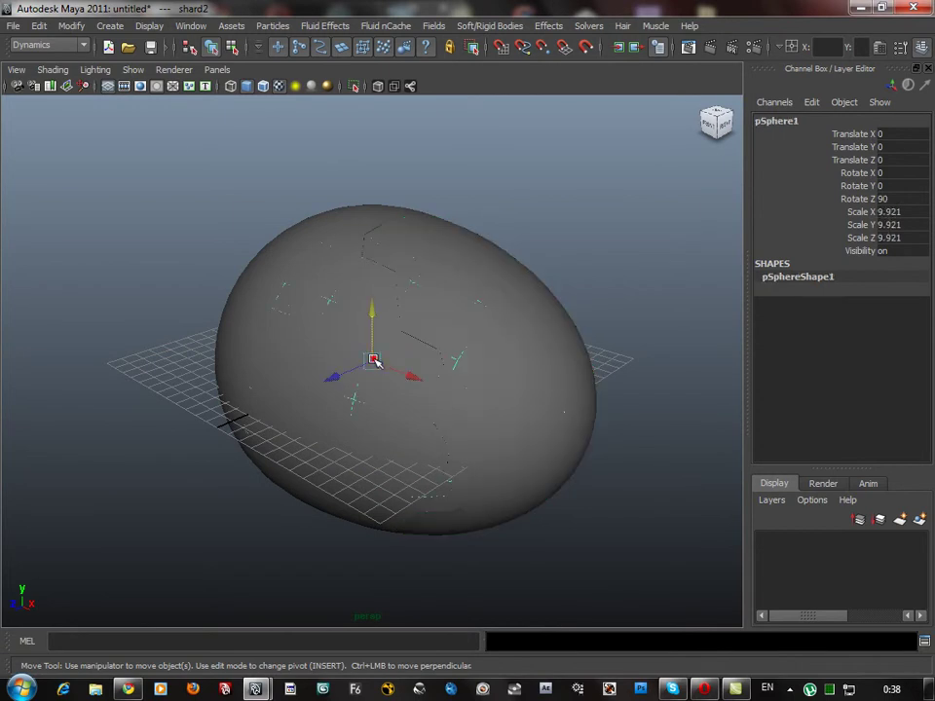
click(633, 156)
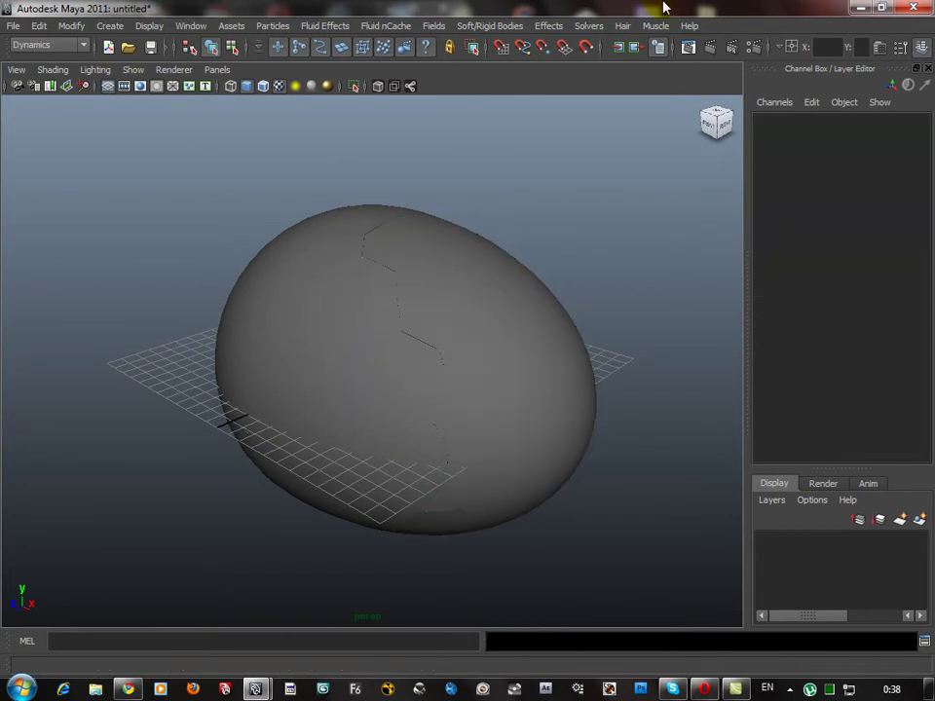
click(534, 338)
drag(528, 396, 565, 417)
click(369, 371)
drag(420, 381, 370, 372)
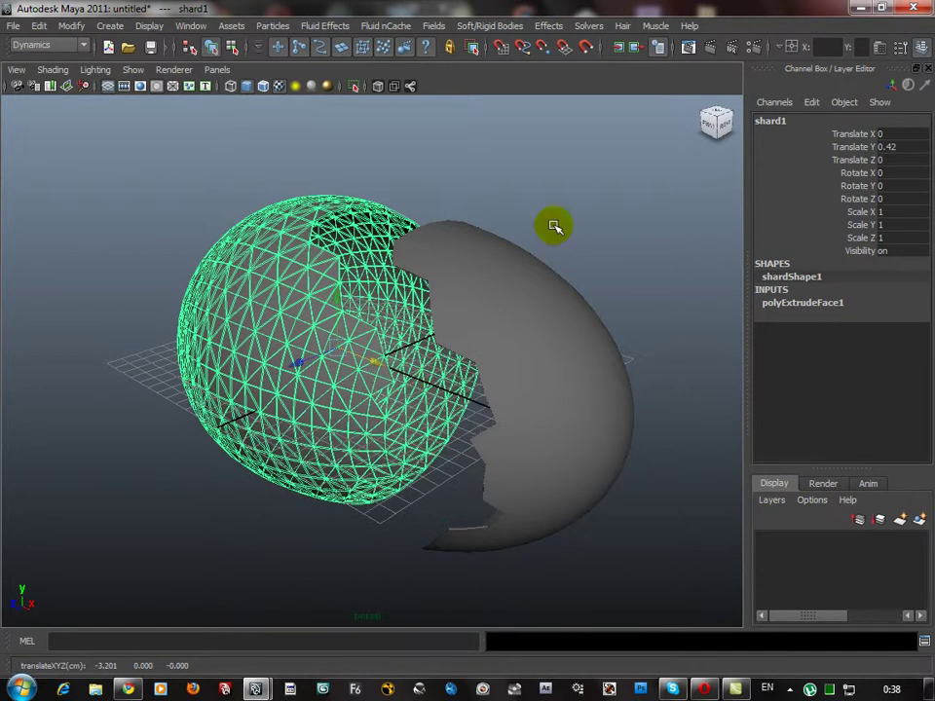
Step: Examine the broken edges and the inside of the separated shell halves from several angles
click(544, 215)
alt+drag(313, 442, 303, 397)
alt+right_drag(303, 397, 486, 411)
alt+drag(486, 411, 517, 331)
alt+right_drag(517, 330, 492, 382)
alt+drag(493, 382, 490, 255)
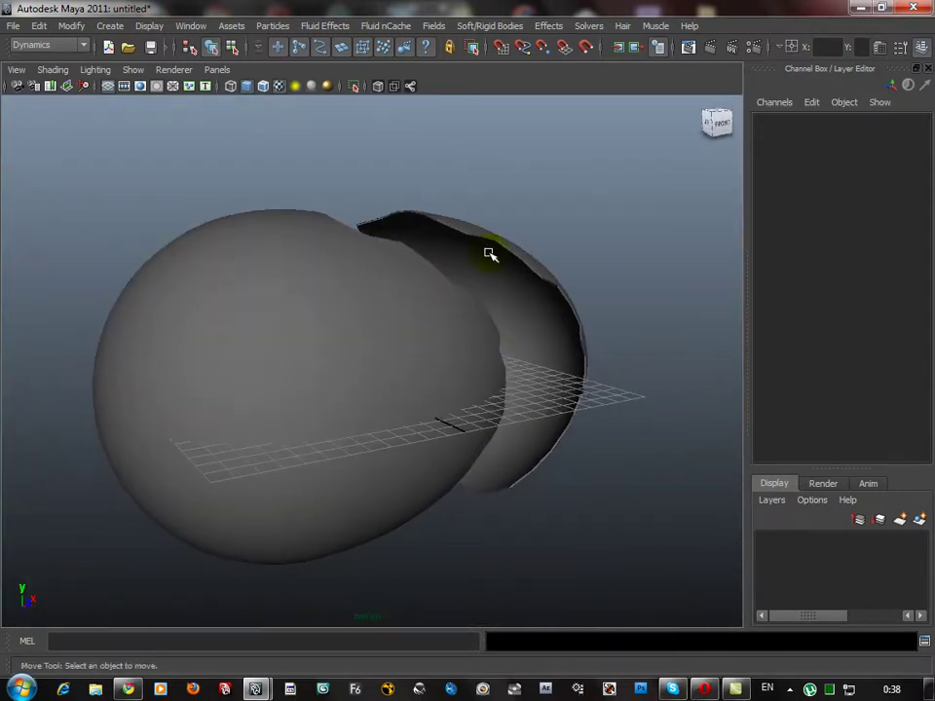
Step: Start a new scene without saving the current one
click(13, 26)
click(29, 46)
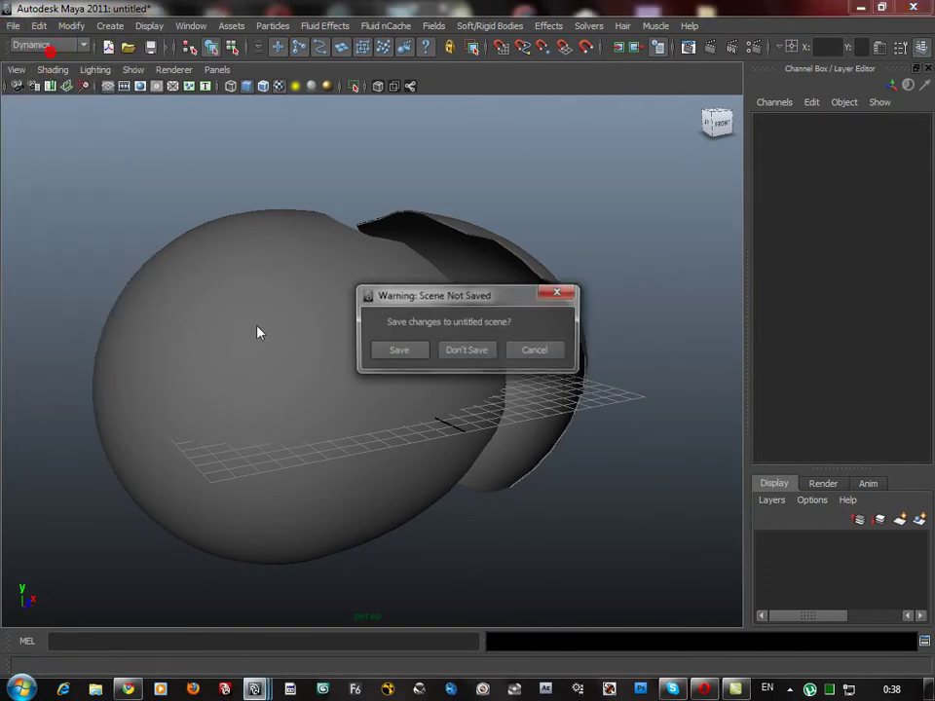
click(466, 348)
Step: Create a polygon sphere at the origin and scale it uniformly to about 9.28
click(109, 26)
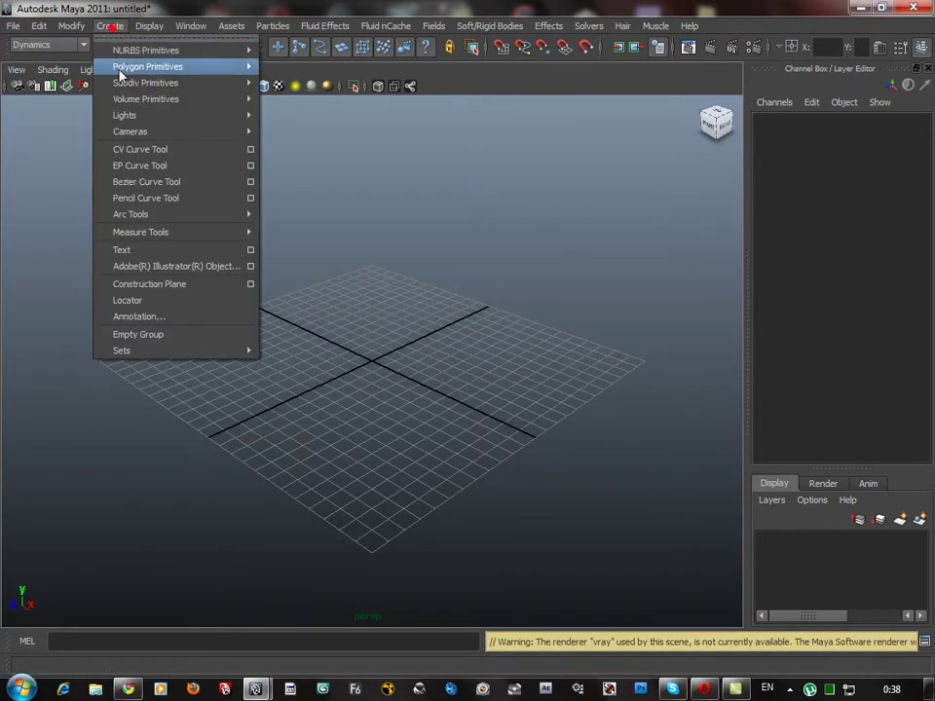
mouse_move(240, 69)
click(313, 76)
key(r)
middle_drag(277, 354, 469, 354)
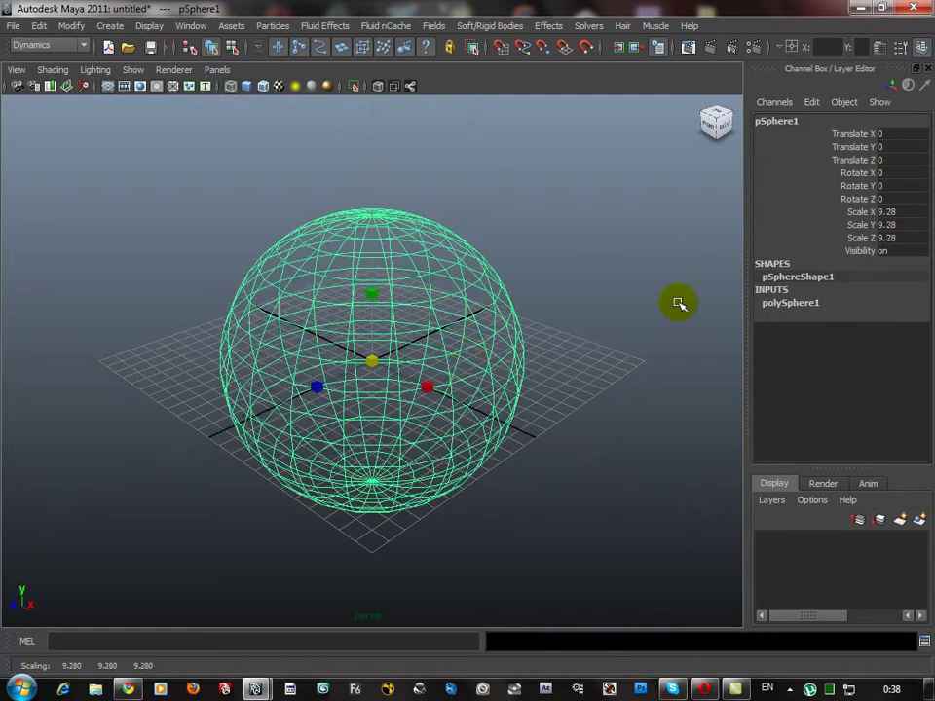
Step: Set the sphere's Rotate Z to 90 and display it shaded
click(896, 200)
text(90)
key(Return)
alt+right_drag(492, 375, 415, 376)
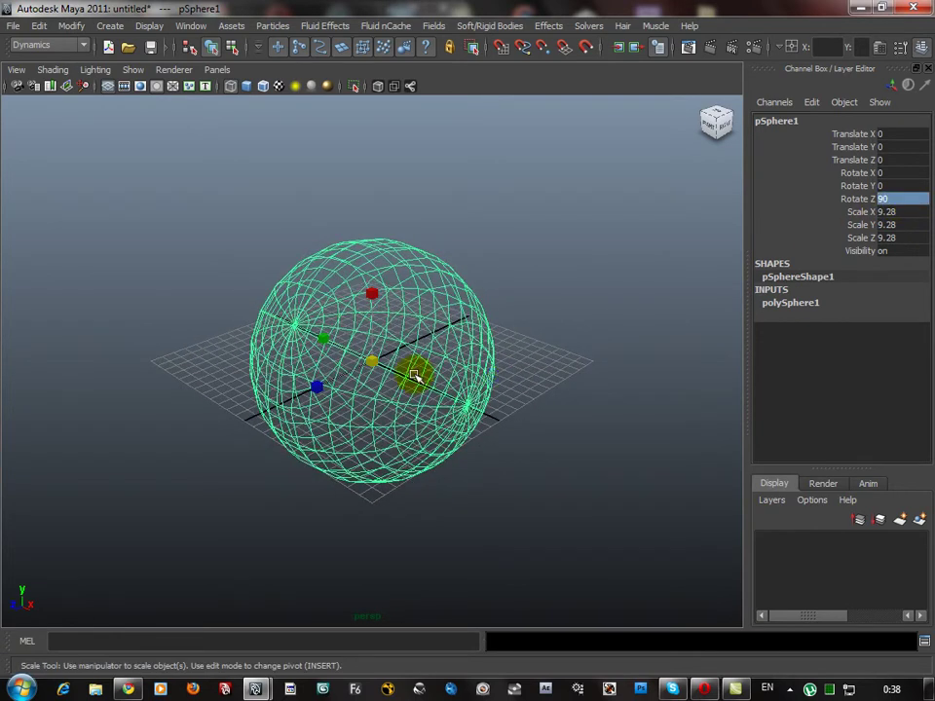
key(5)
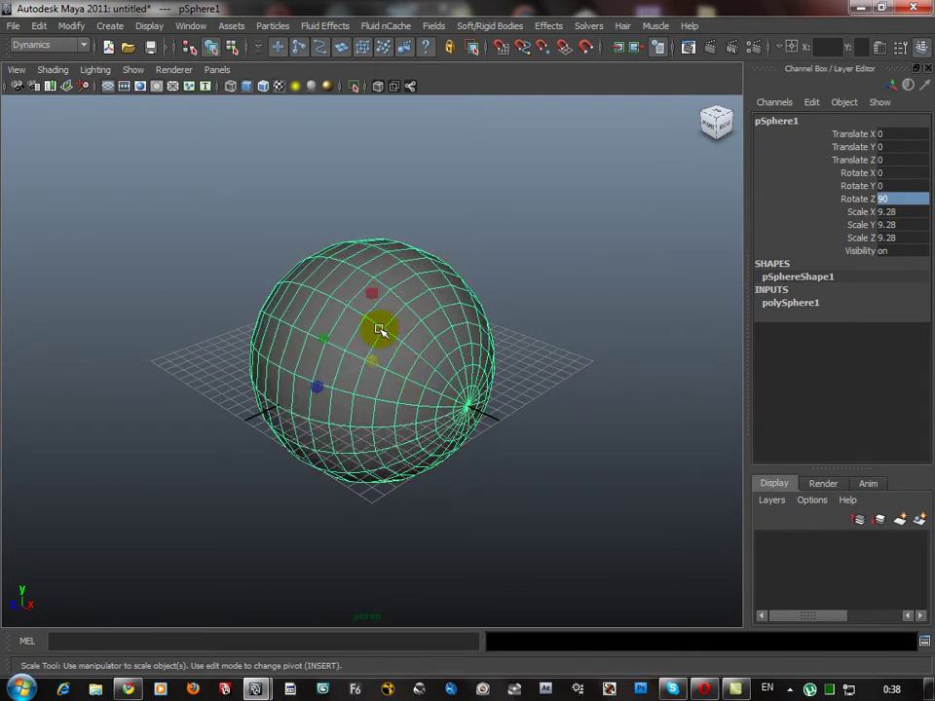
Step: In the front view, select the vertices of the sphere's right half and stretch them along X into an egg shape
key(space)
key(space)
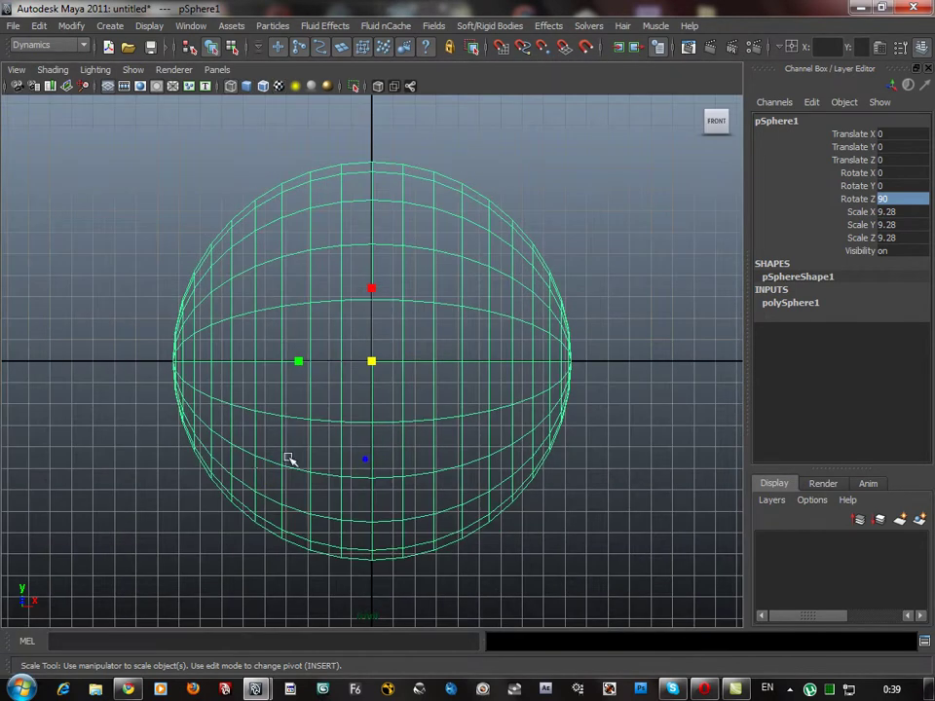
right_drag(382, 366, 324, 361)
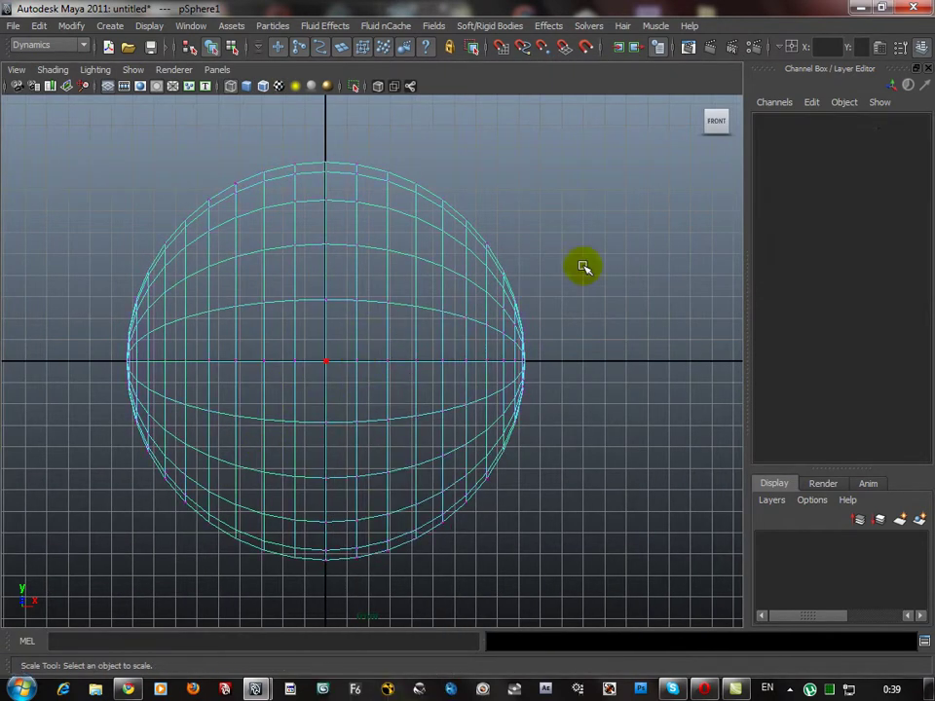
drag(590, 165, 362, 611)
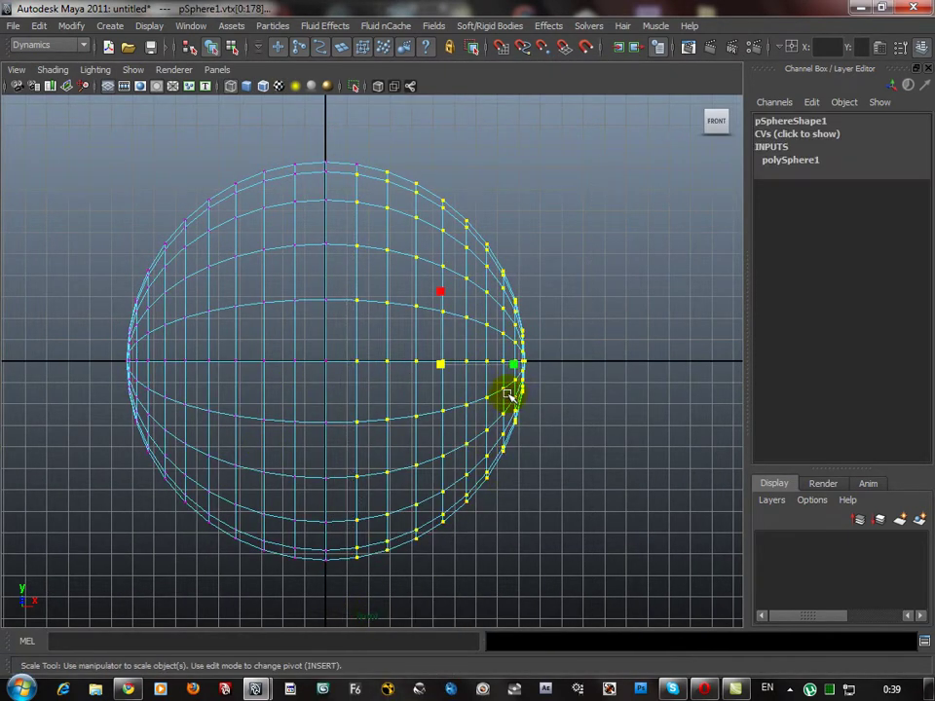
drag(616, 142, 342, 603)
mouse_move(523, 362)
mouse_down()
mouse_move(557, 363)
mouse_move(541, 361)
mouse_up()
key(w)
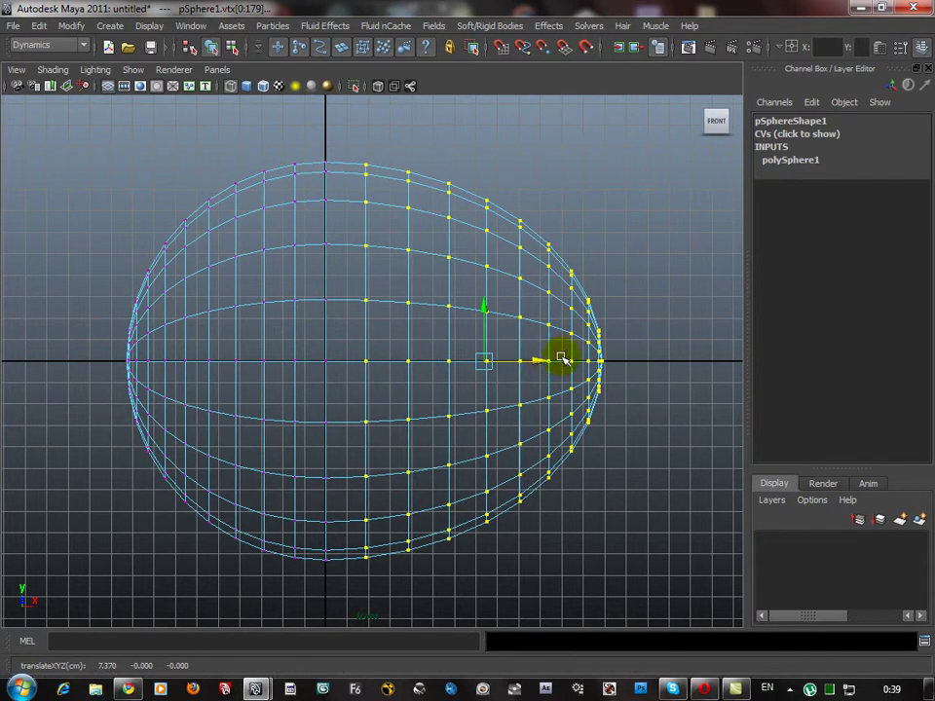
Step: Go back to the perspective view and select the whole egg in object mode
key(space)
key(space)
scroll(595, 294, up, 3)
right_drag(393, 296, 476, 249)
click(429, 402)
alt+drag(361, 397, 438, 386)
Step: Triangulate the egg mesh using the Polygons menu set
click(88, 49)
click(69, 82)
click(61, 46)
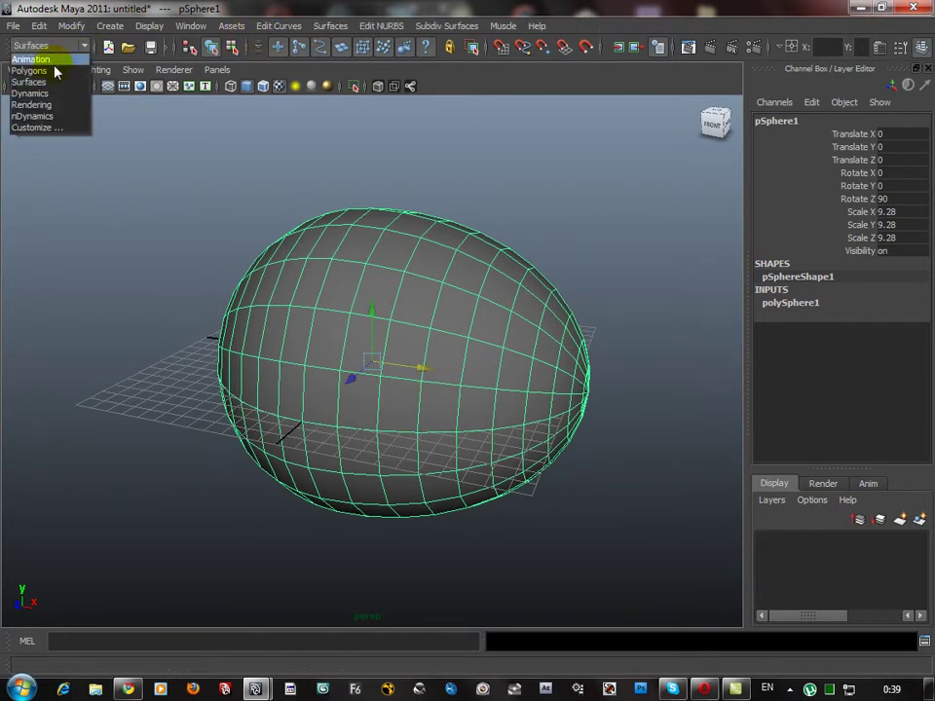
click(55, 70)
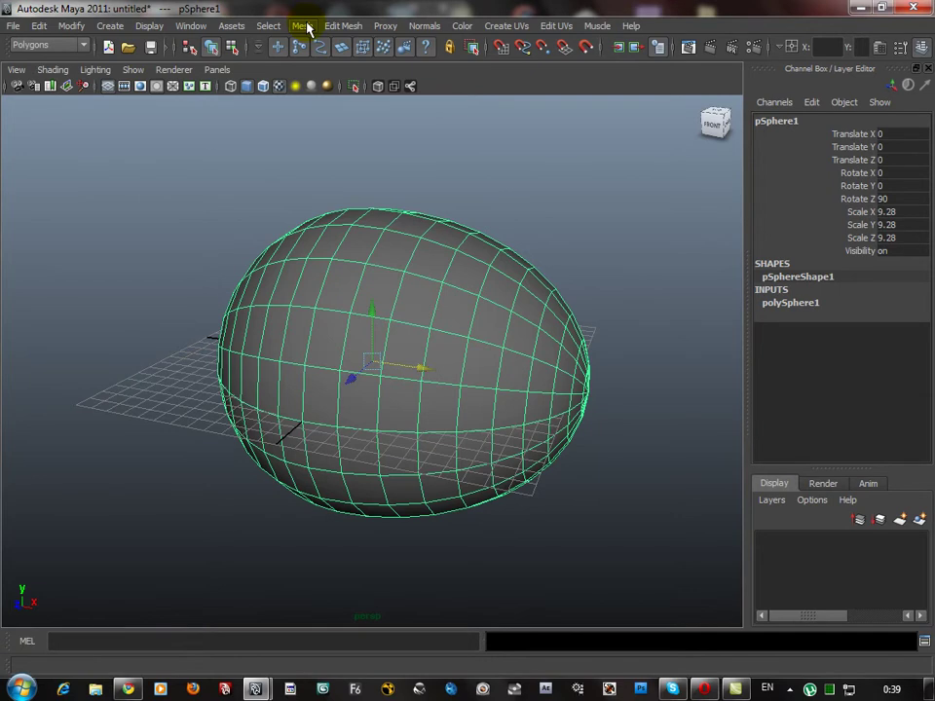
click(302, 26)
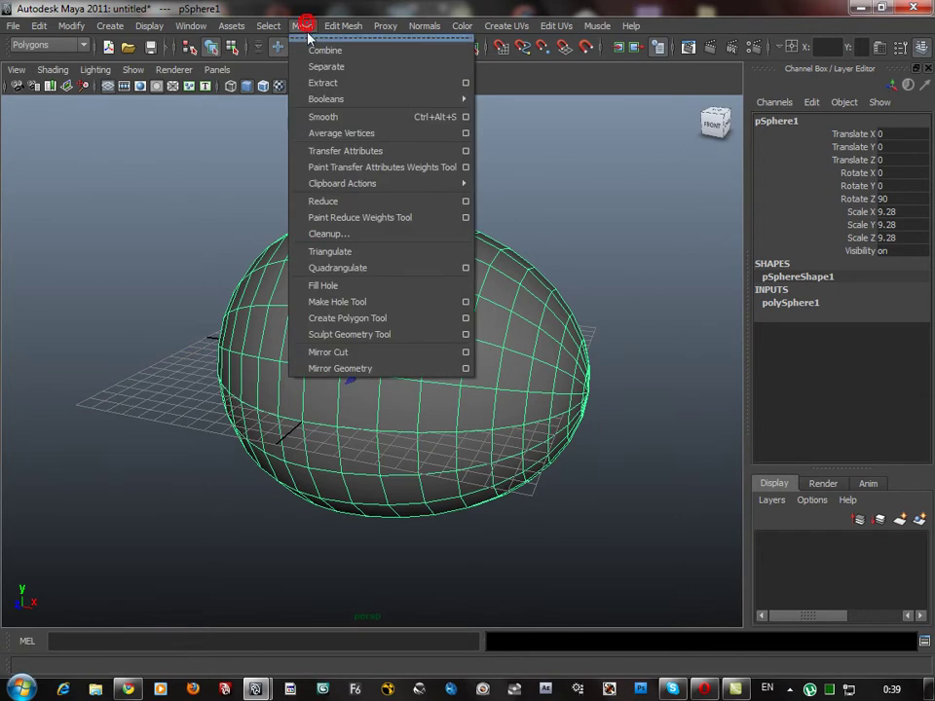
click(365, 253)
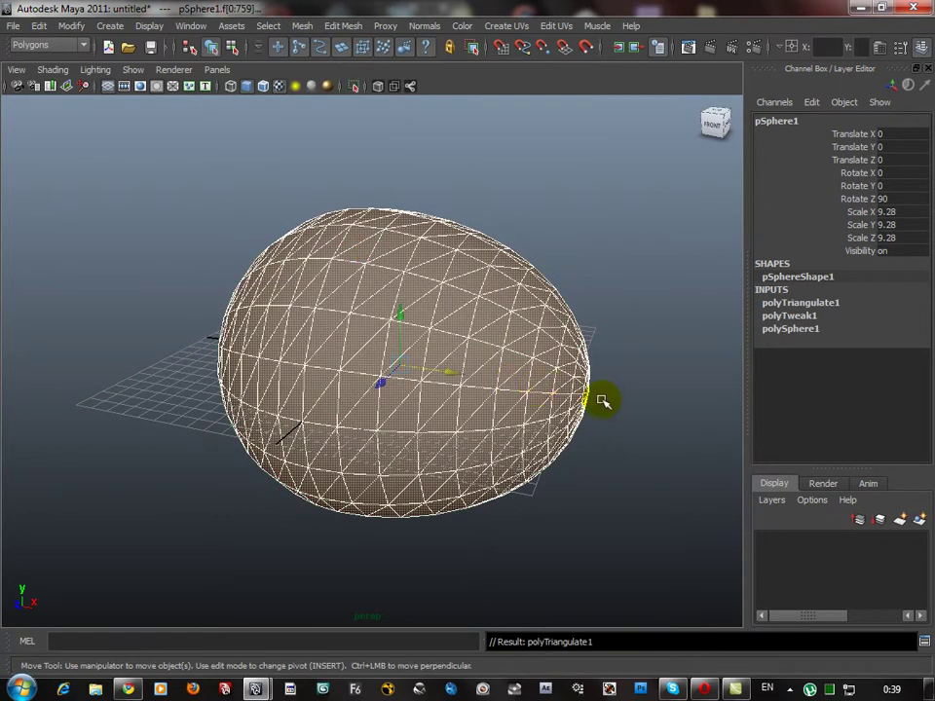
Step: Smooth the triangulated egg and display its wireframe over the shaded surface
click(302, 26)
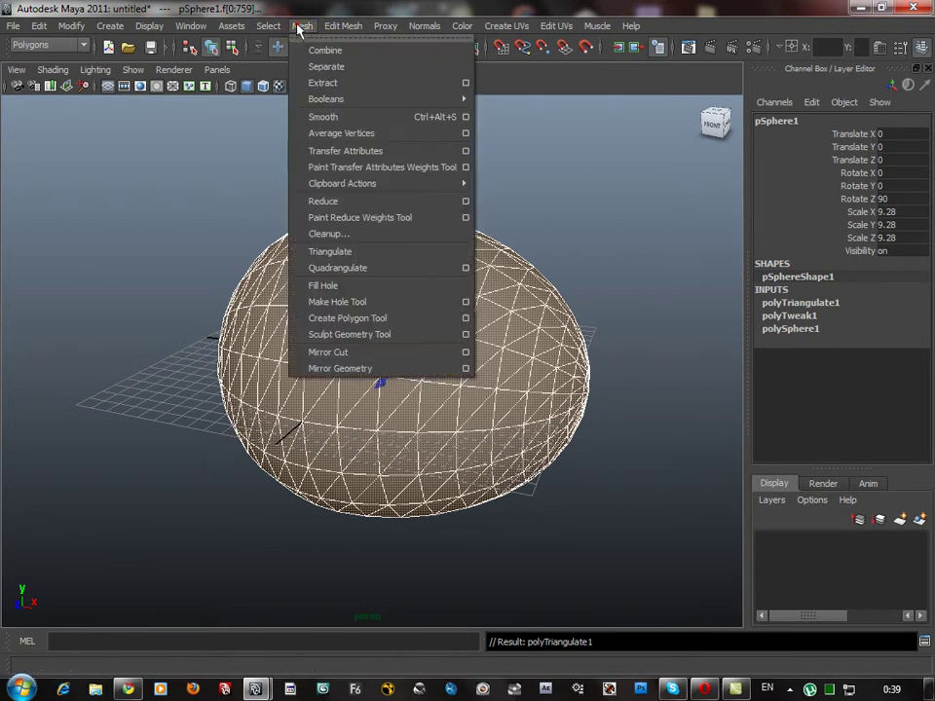
click(342, 119)
click(554, 200)
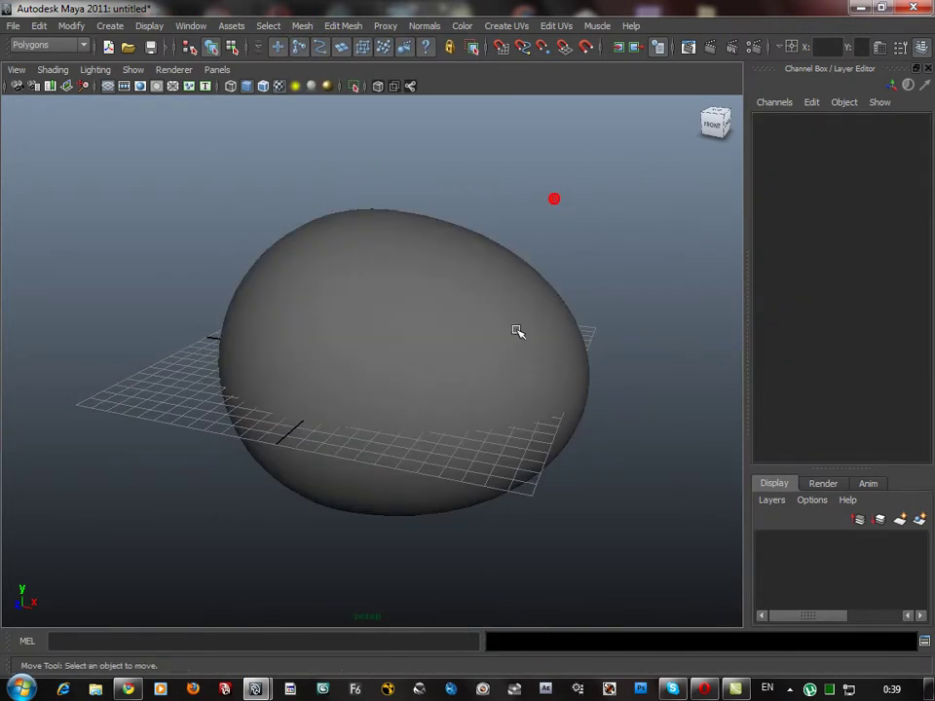
click(262, 87)
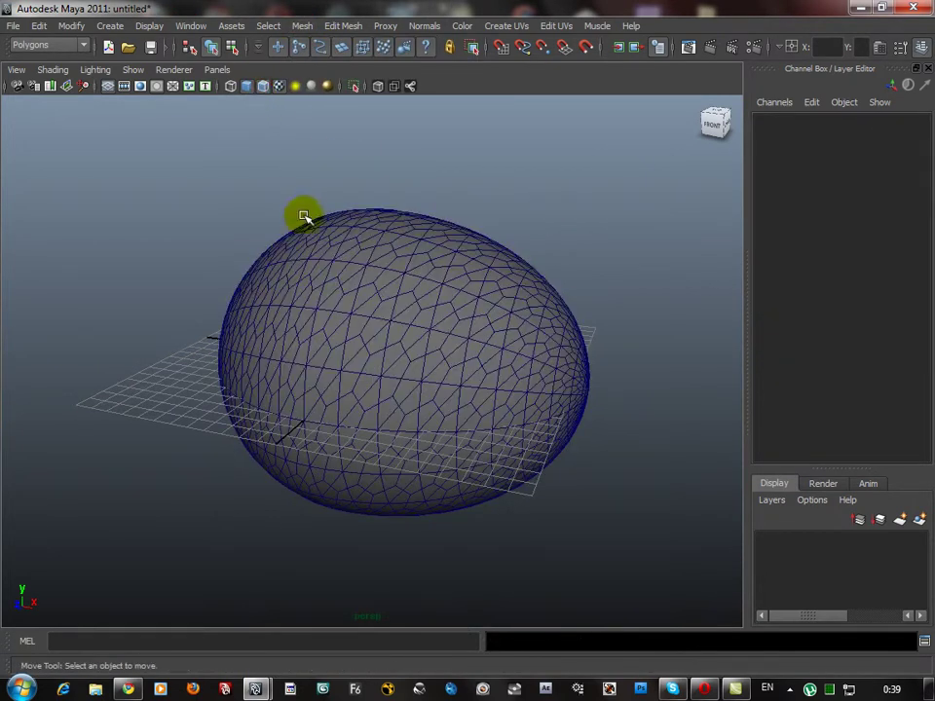
Step: Undo the smoothing and triangulation of the egg
key(ctrl+z)
key(ctrl+z)
key(ctrl+z)
key(ctrl+z)
key(ctrl+z)
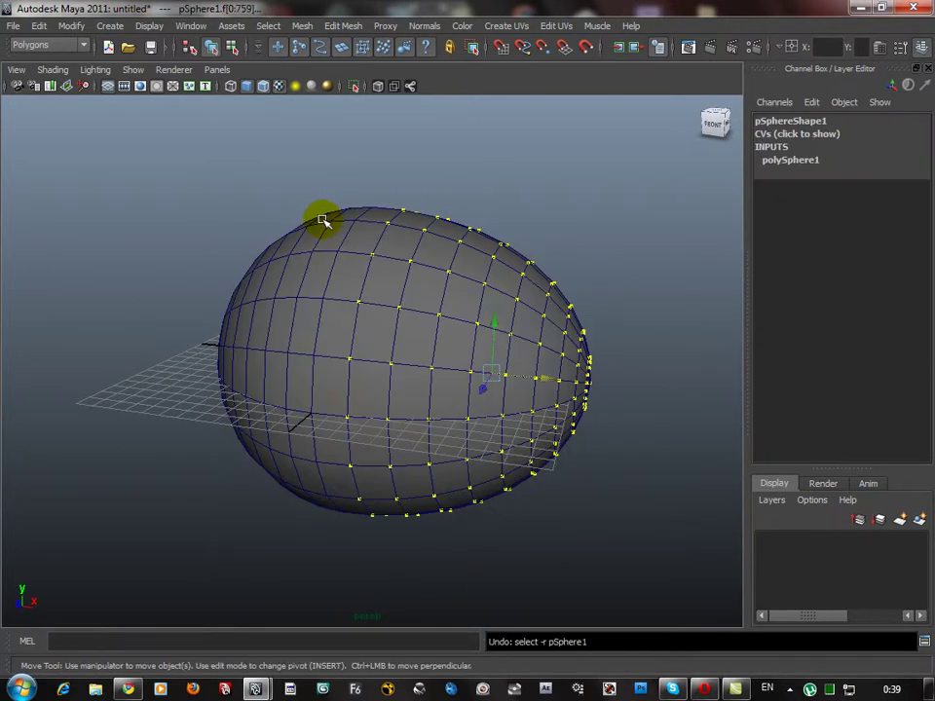
Step: Return the egg to object mode and smooth the whole mesh
right_click(392, 271)
right_drag(392, 271, 459, 250)
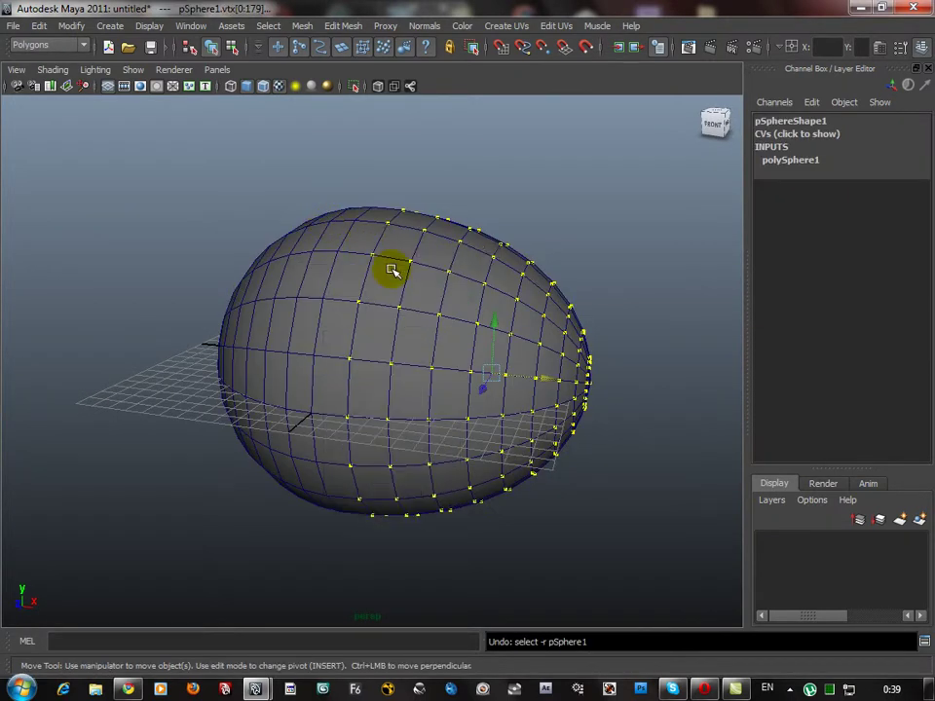
click(301, 27)
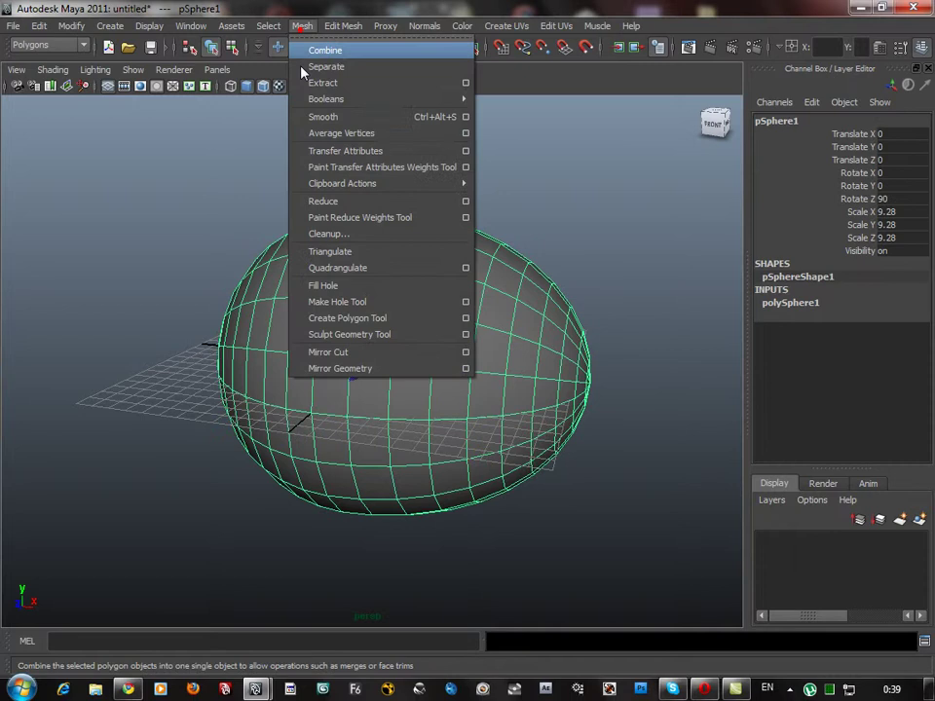
click(325, 118)
Step: Triangulate the smoothed egg mesh and switch it to face component mode
click(302, 25)
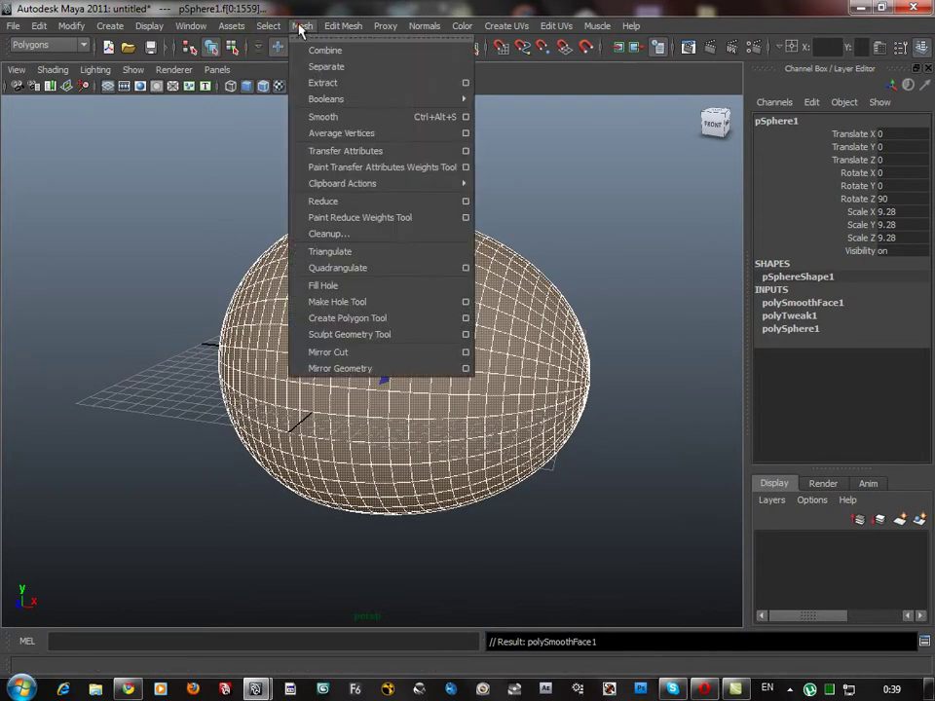
click(329, 252)
right_drag(518, 308, 528, 261)
right_drag(417, 296, 416, 340)
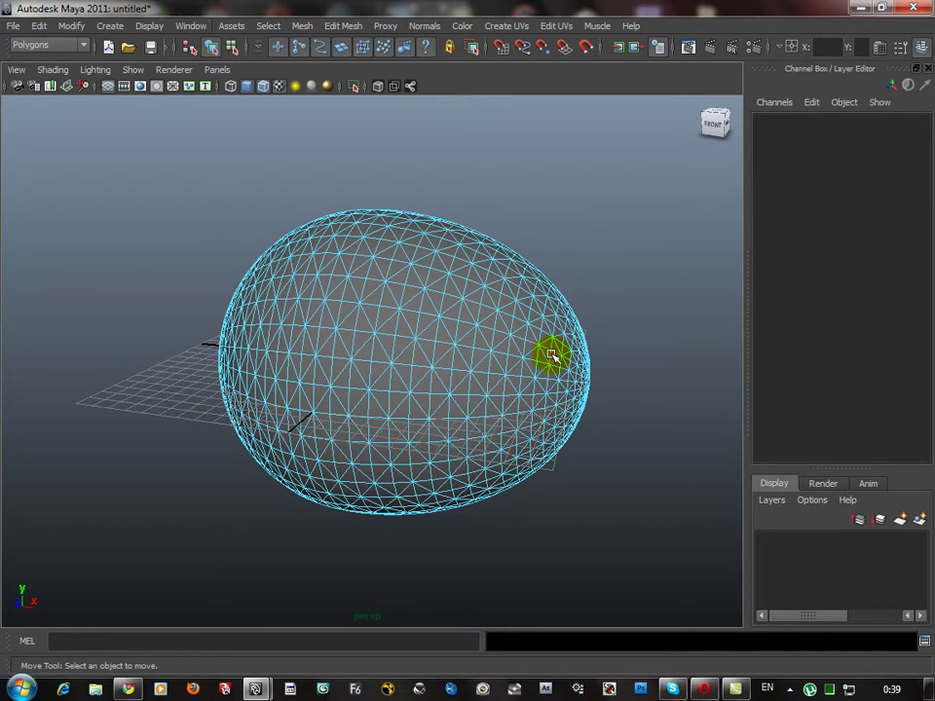
Step: Display the Tool Box in the interface
click(145, 28)
mouse_move(166, 84)
click(288, 191)
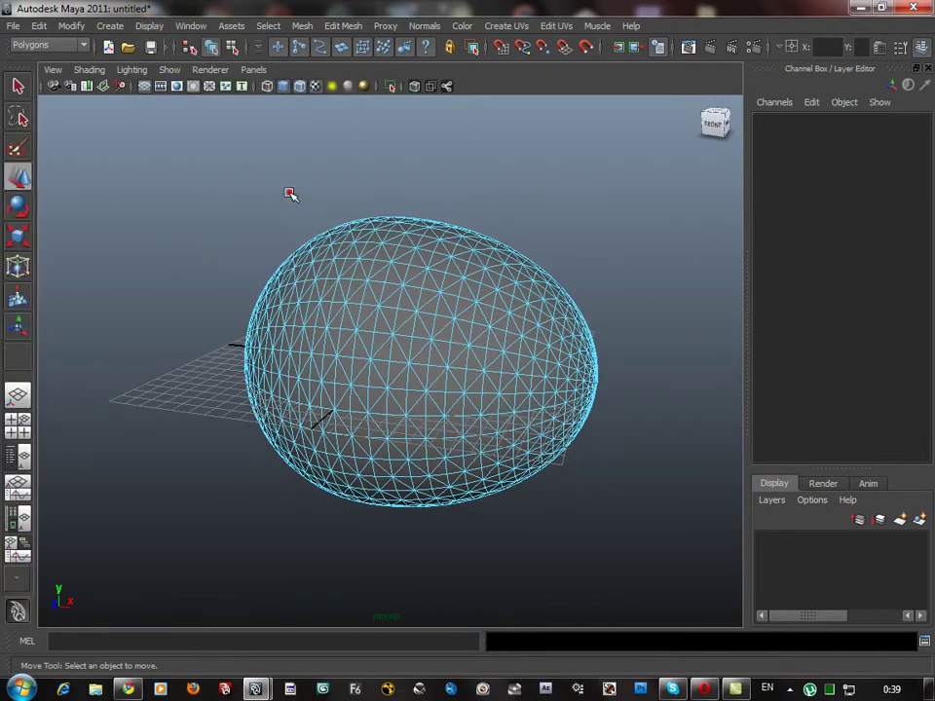
Step: Paint-select faces over the front of the egg's narrow half with the Paint Selection Tool, leaving a jagged boundary
click(18, 149)
right_click(459, 302)
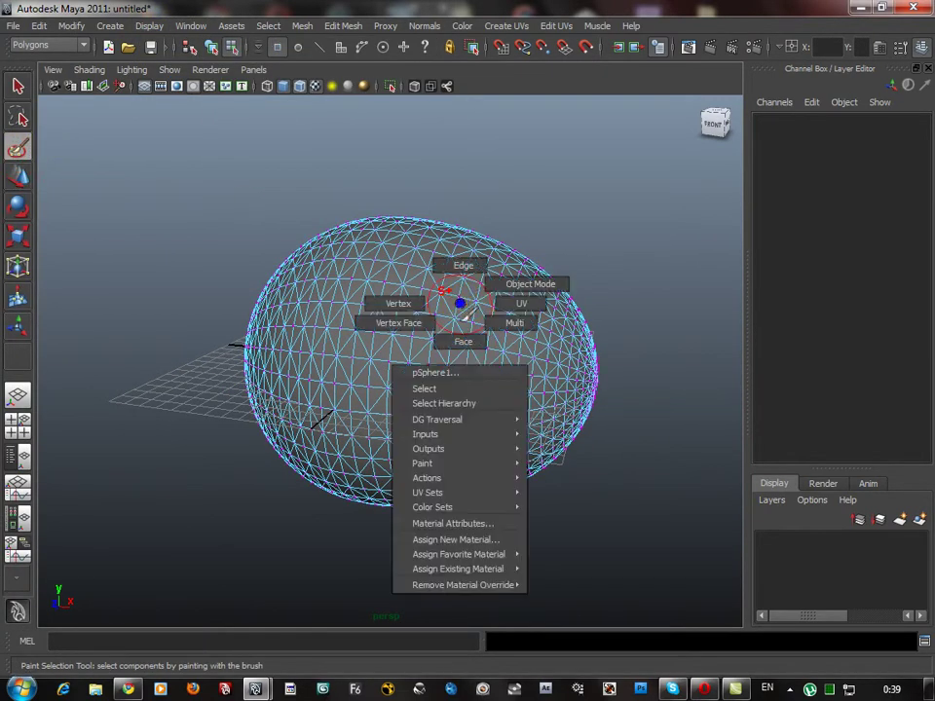
right_drag(459, 302, 464, 342)
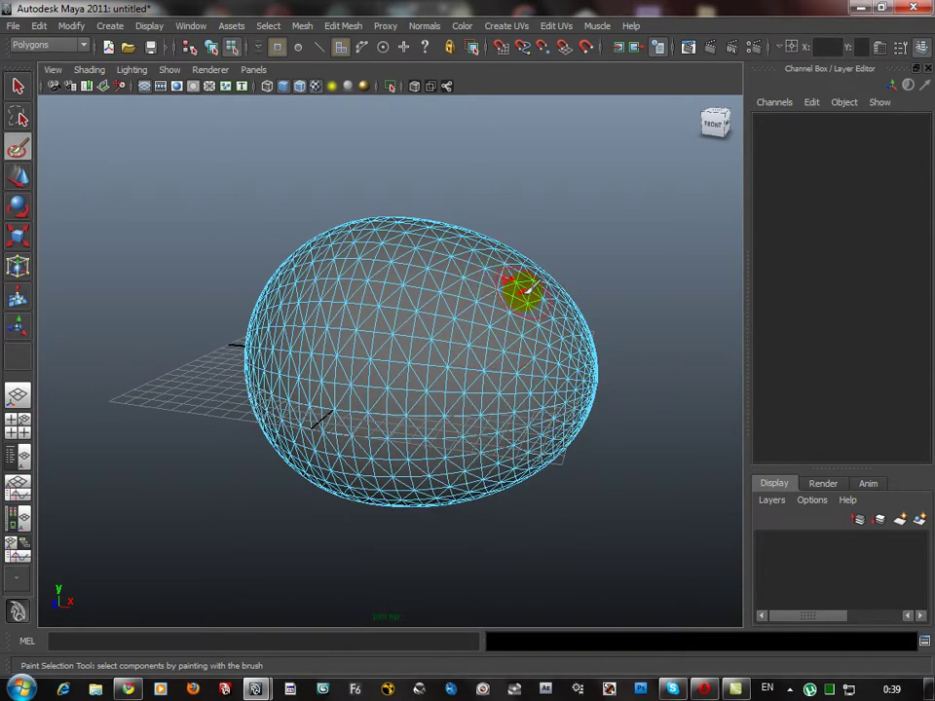
alt+right_drag(523, 292, 393, 322)
mouse_move(392, 322)
alt+mouse_down()
mouse_move(440, 371)
mouse_move(414, 351)
alt+mouse_up()
drag(476, 306, 506, 331)
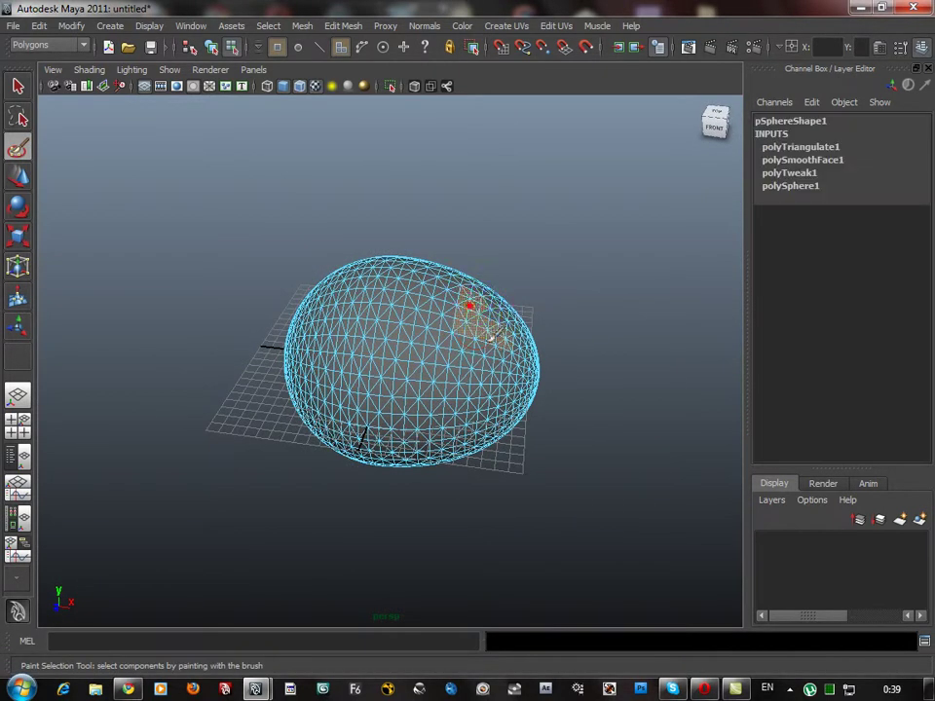
mouse_move(520, 372)
mouse_down()
mouse_move(539, 383)
mouse_move(447, 365)
mouse_move(484, 403)
mouse_move(501, 348)
mouse_move(476, 302)
mouse_move(480, 326)
mouse_move(586, 407)
mouse_move(455, 336)
mouse_move(484, 383)
mouse_move(493, 309)
mouse_move(486, 419)
mouse_up()
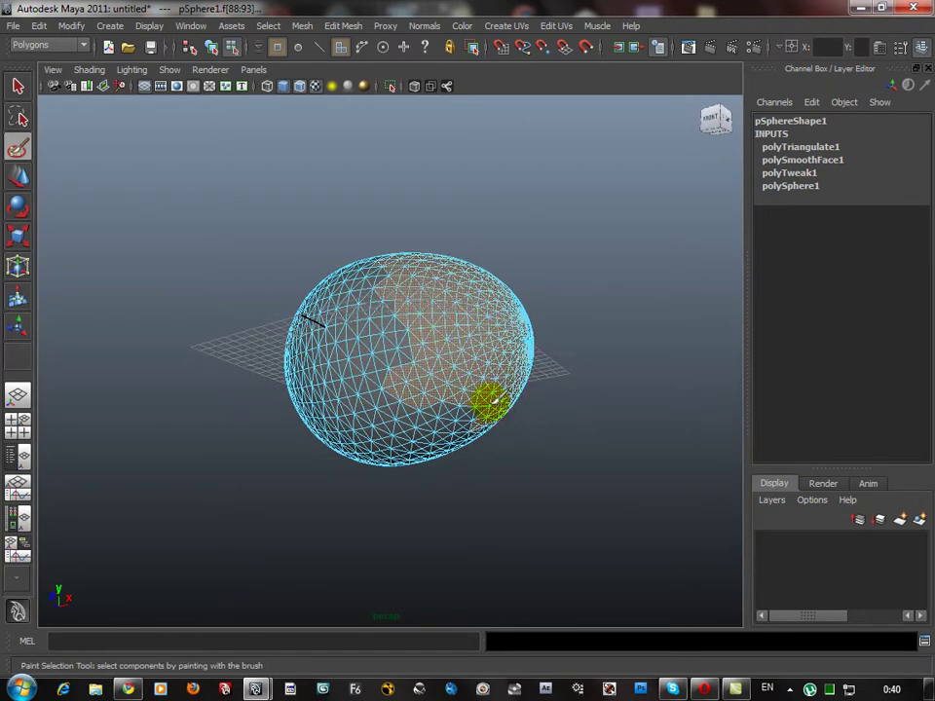
Step: Extend the painted face selection around the back and underside of the narrow half, continuing the jagged boundary
mouse_move(573, 424)
alt+mouse_down()
mouse_move(426, 465)
mouse_move(361, 458)
alt+mouse_up()
drag(271, 343, 294, 333)
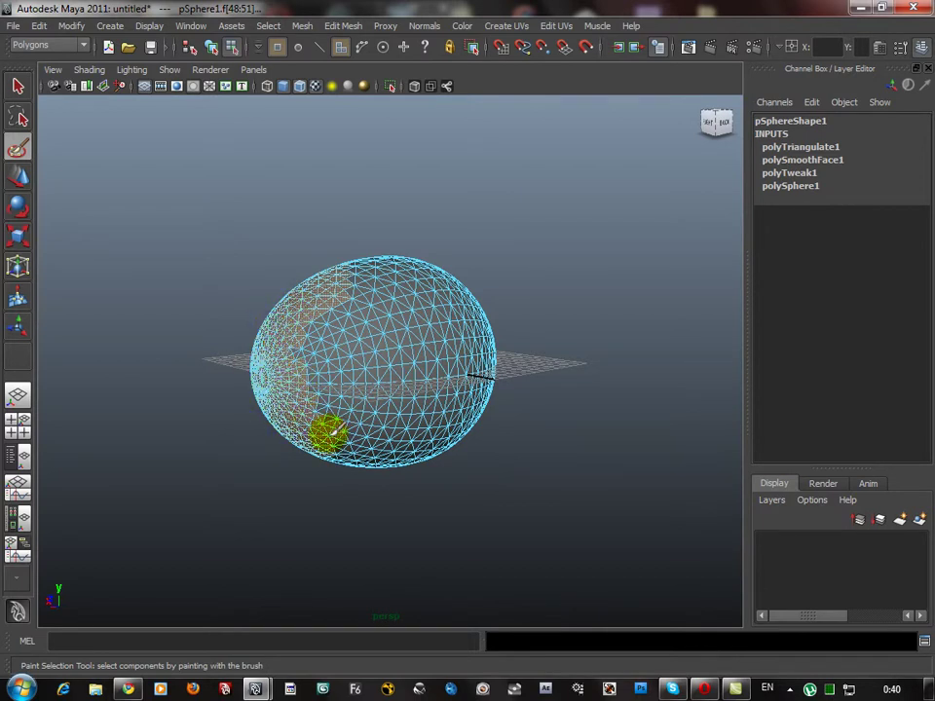
mouse_move(400, 399)
alt+right_down()
mouse_move(436, 420)
mouse_move(487, 425)
alt+right_up()
mouse_move(401, 399)
alt+mouse_down()
mouse_move(422, 417)
mouse_move(352, 443)
mouse_move(370, 409)
alt+mouse_up()
drag(195, 345, 222, 484)
alt+drag(336, 501, 287, 336)
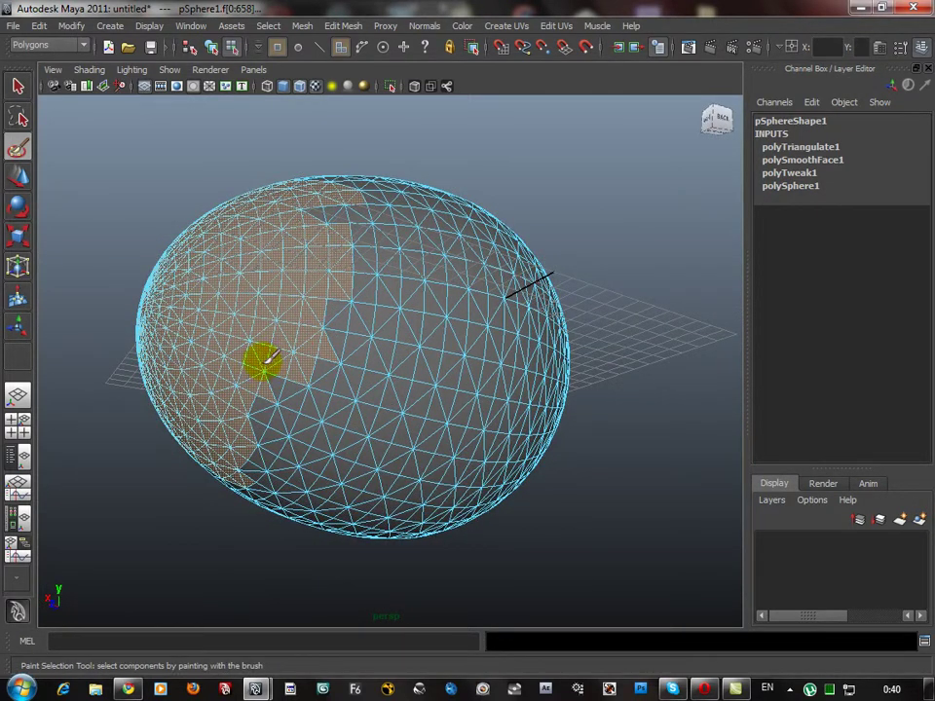
alt+right_drag(436, 455, 250, 398)
alt+drag(250, 398, 412, 436)
alt+right_drag(412, 435, 511, 393)
mouse_move(511, 393)
alt+mouse_down()
mouse_move(398, 369)
mouse_move(566, 387)
mouse_move(564, 378)
alt+mouse_up()
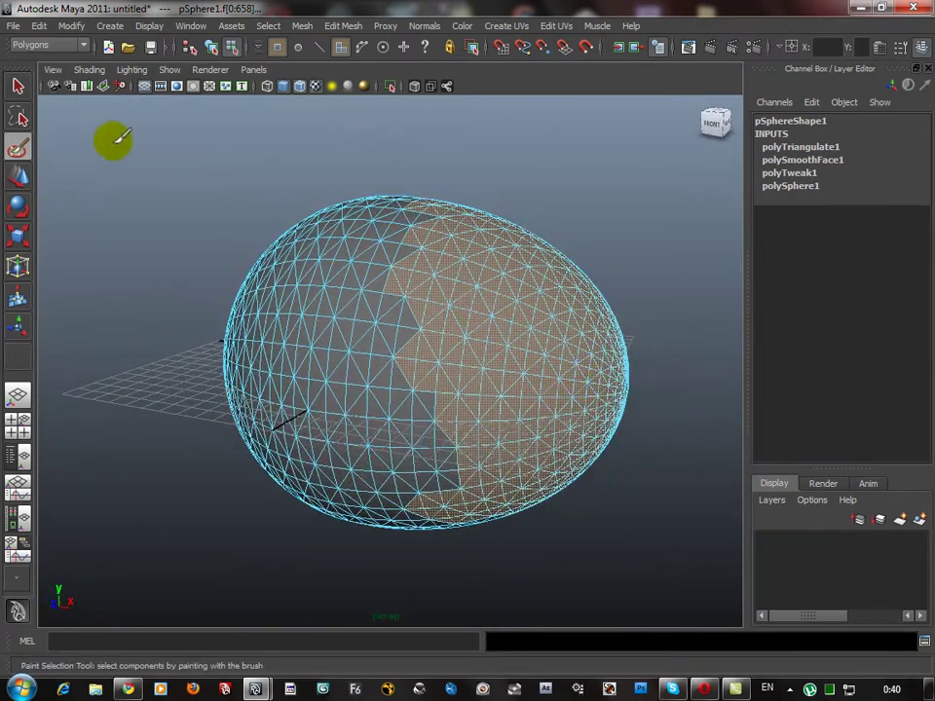
Step: Extract the selected narrow-half faces as a separate shell piece
key(w)
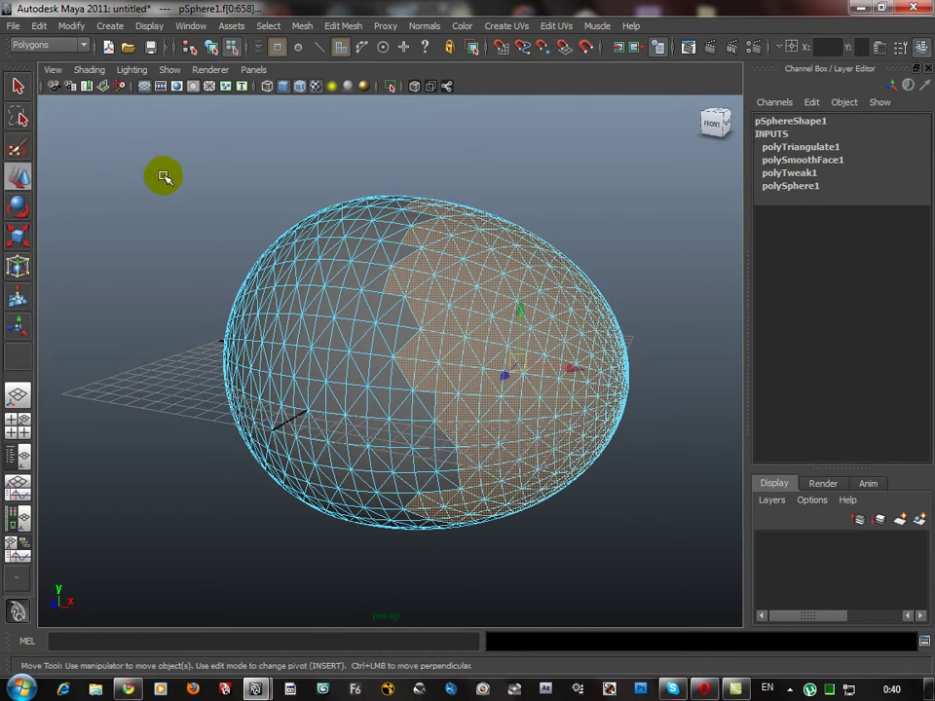
click(302, 25)
click(331, 66)
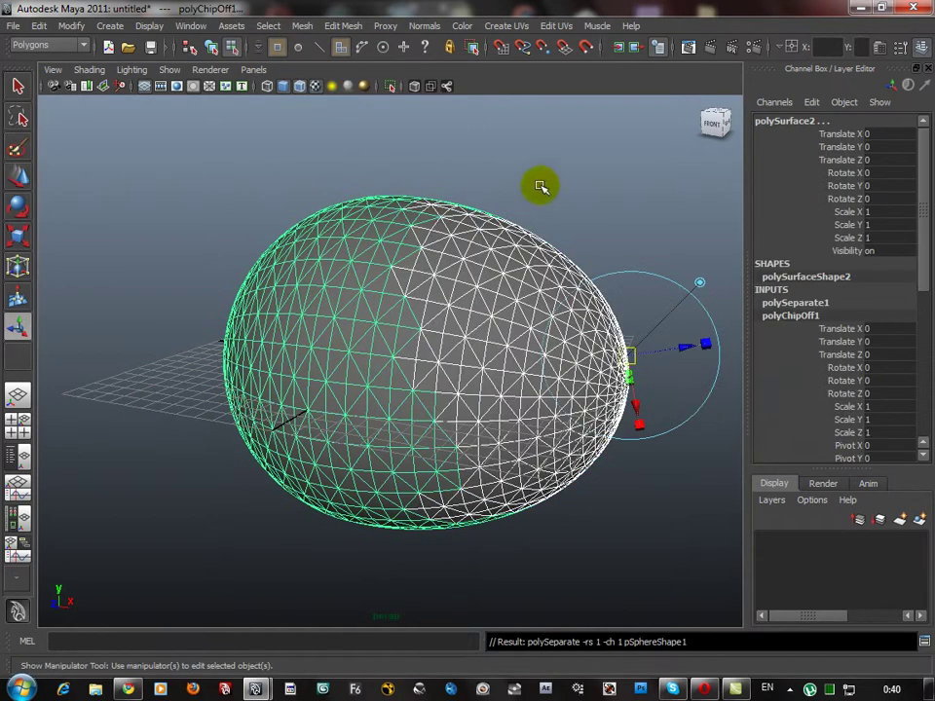
click(538, 177)
Step: Move the two shell halves apart along the egg's long axis, with Translate Y about -0.312 for the narrow half and 0.585 for the wide half
alt+right_drag(511, 378, 378, 359)
alt+drag(310, 343, 344, 369)
right_drag(475, 333, 508, 286)
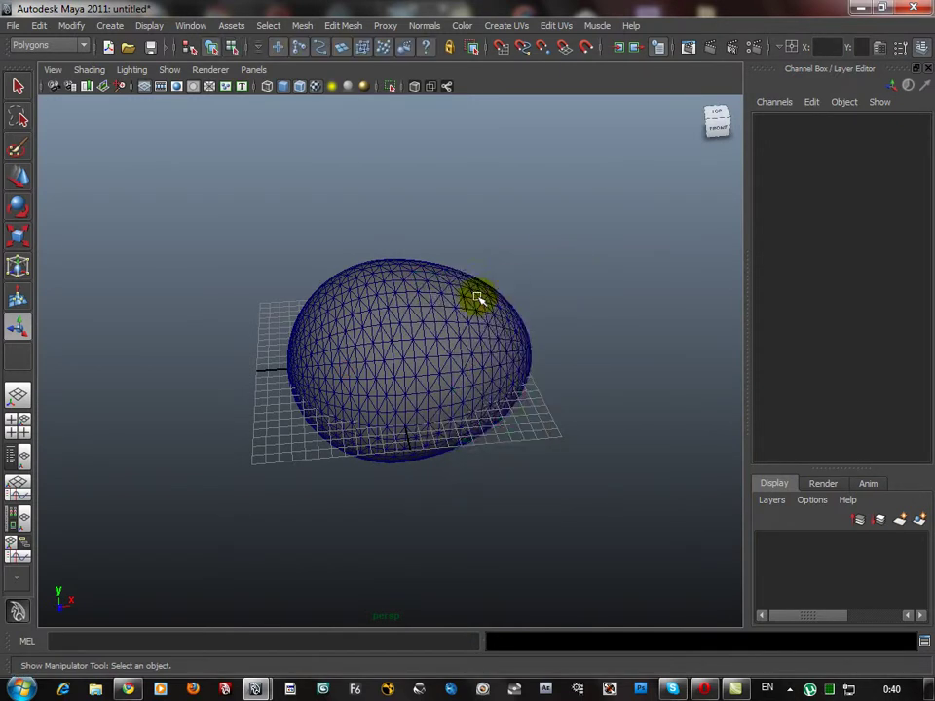
click(473, 298)
key(w)
drag(440, 358, 383, 360)
click(361, 308)
alt+drag(446, 452, 300, 475)
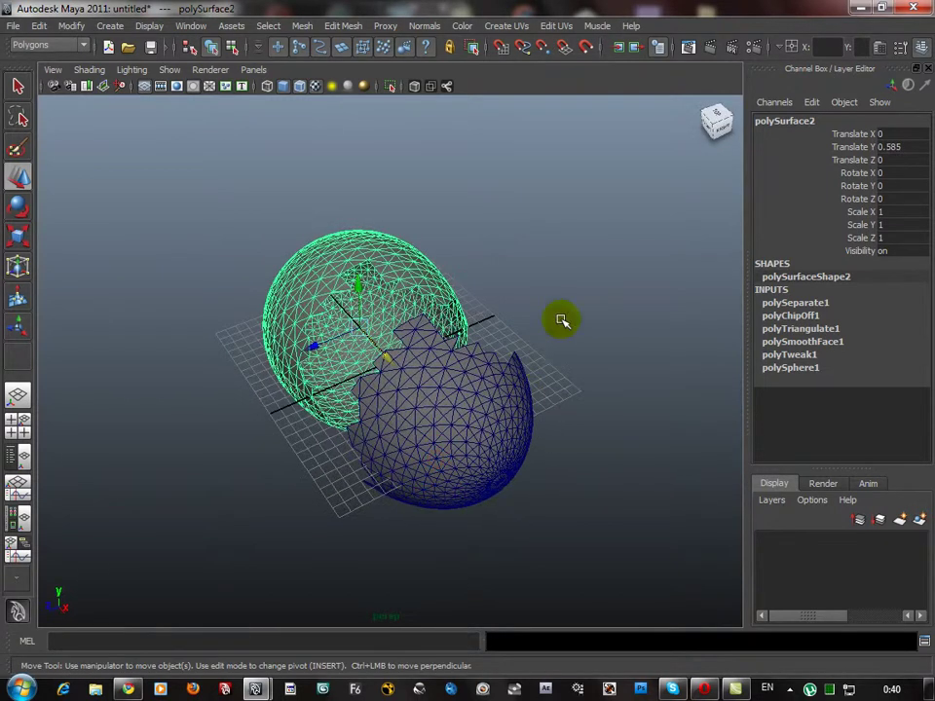
Step: Deselect the shell halves and turn off the wireframe overlay on their shaded surfaces
click(561, 320)
click(300, 87)
mouse_move(272, 223)
alt+mouse_down()
mouse_move(408, 254)
mouse_move(394, 240)
alt+mouse_up()
alt+right_drag(445, 330, 529, 362)
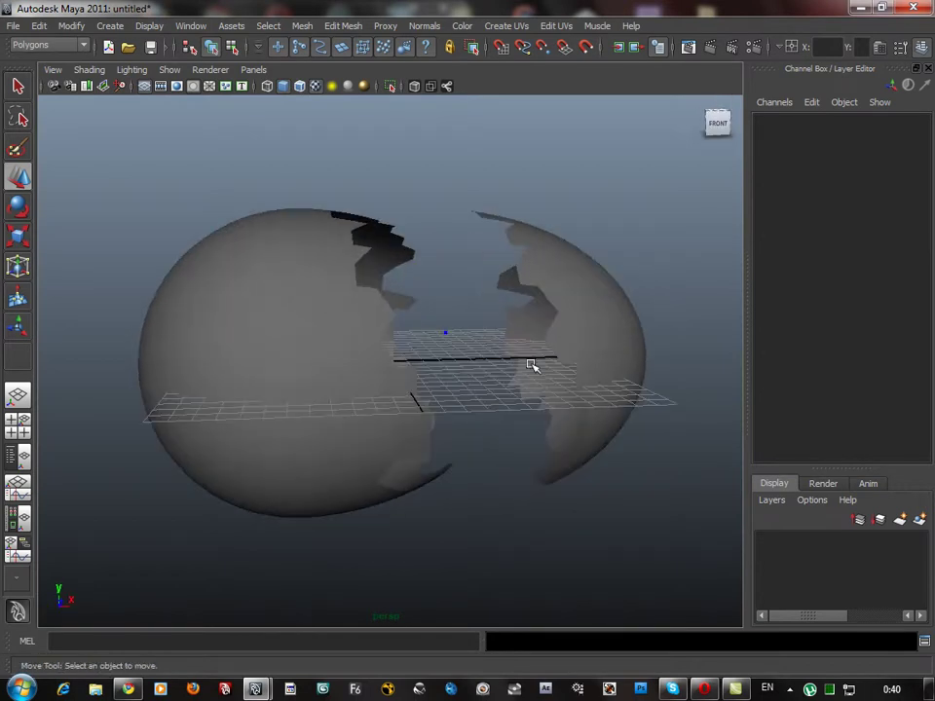
alt+middle_drag(597, 336, 531, 319)
Step: Select all faces of the narrow shell half and extrude them slightly to give the shell a thin wall
click(636, 222)
drag(461, 531, 499, 464)
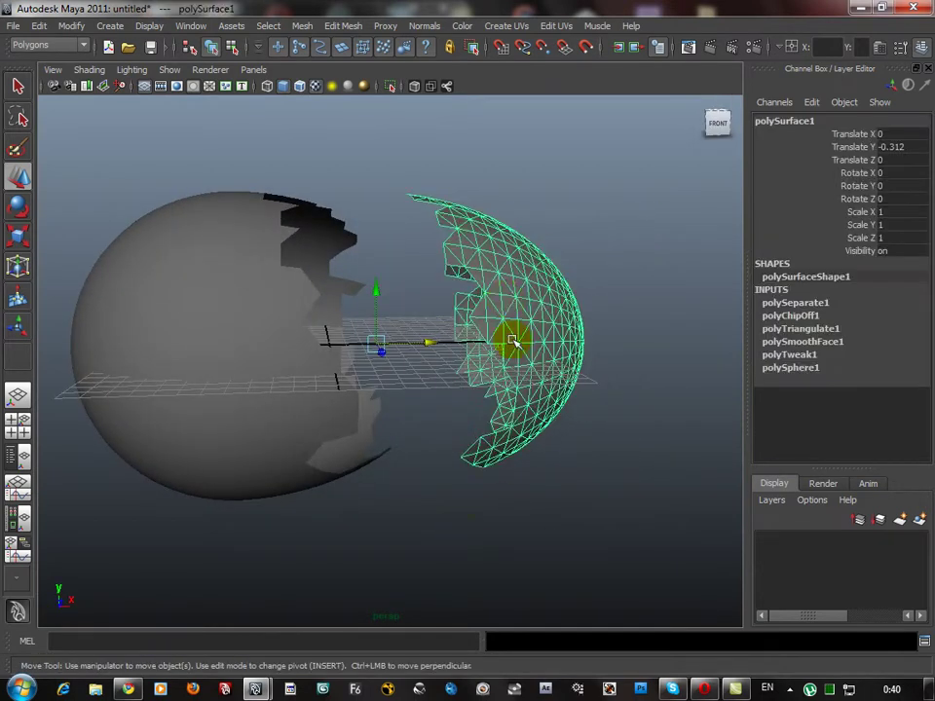
right_click(508, 291)
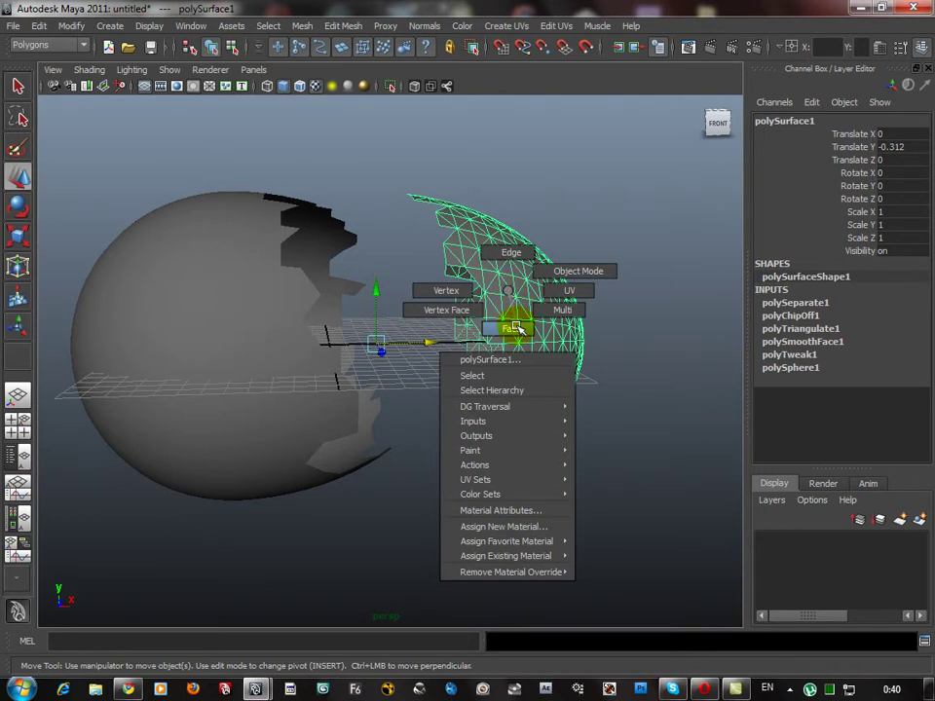
click(516, 330)
drag(670, 188, 395, 538)
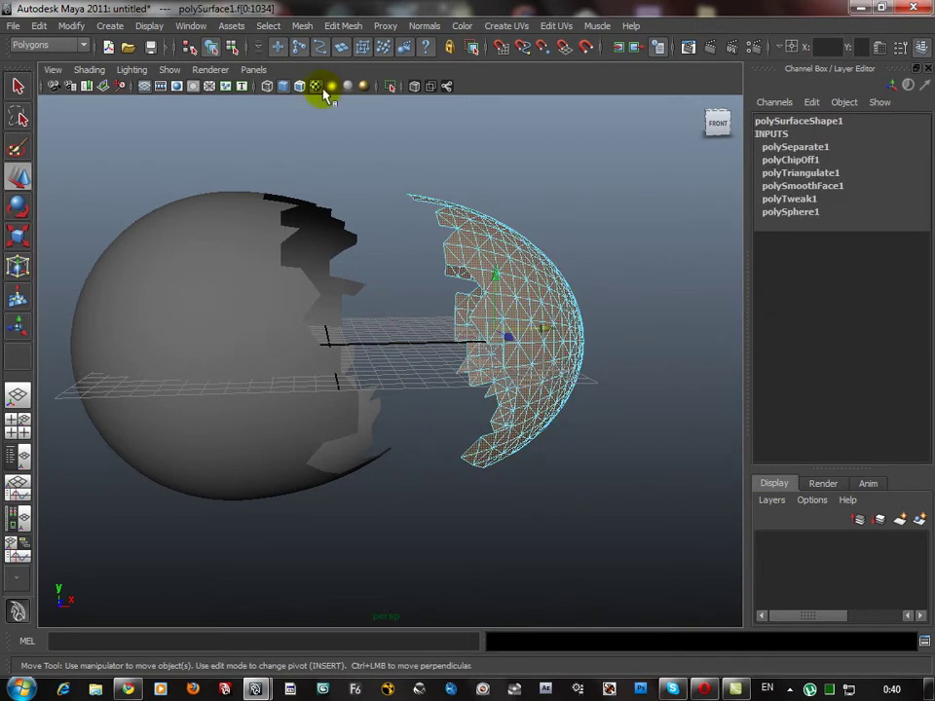
click(341, 27)
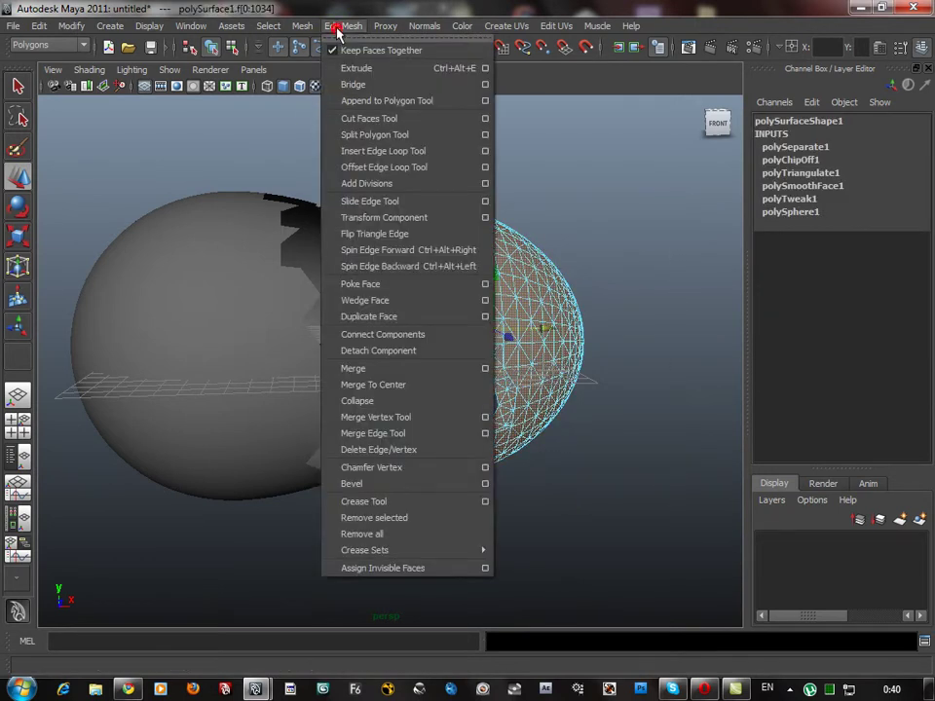
click(365, 73)
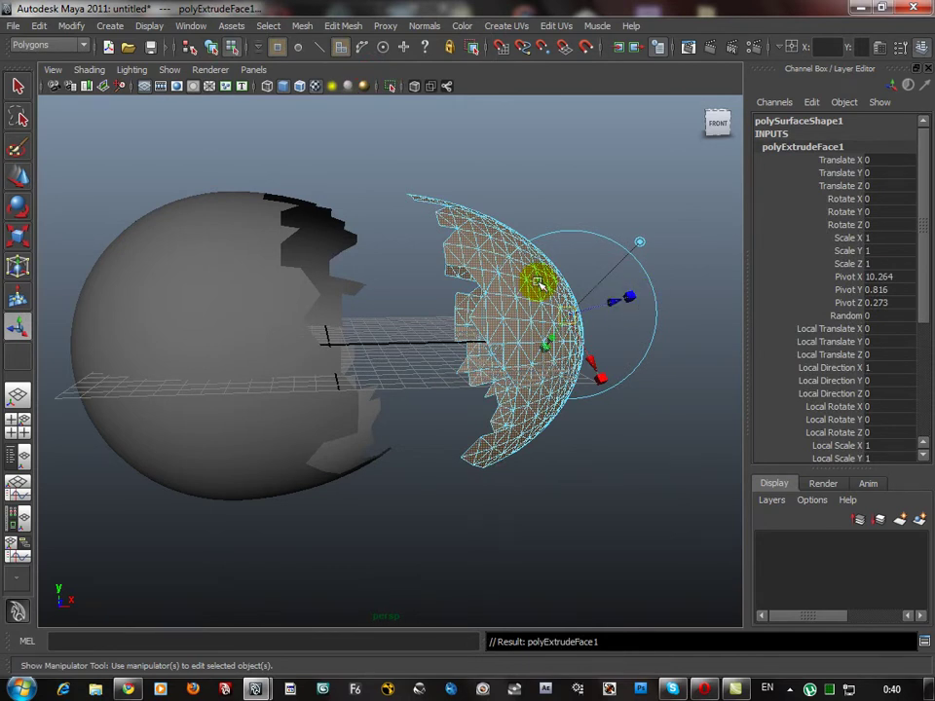
alt+drag(474, 270, 512, 289)
alt+right_drag(512, 290, 614, 318)
alt+drag(639, 267, 461, 264)
drag(720, 469, 517, 319)
click(367, 240)
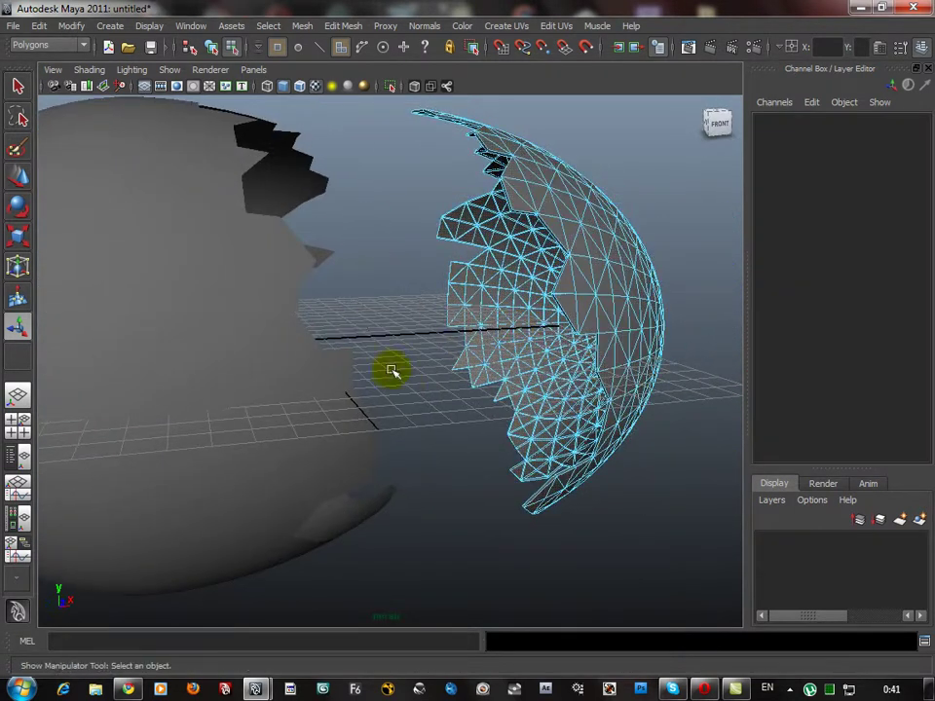
Step: Extrude all faces of the wide shell half with a local Z translation of about 0.245, then return it to object mode
click(172, 308)
right_click(185, 314)
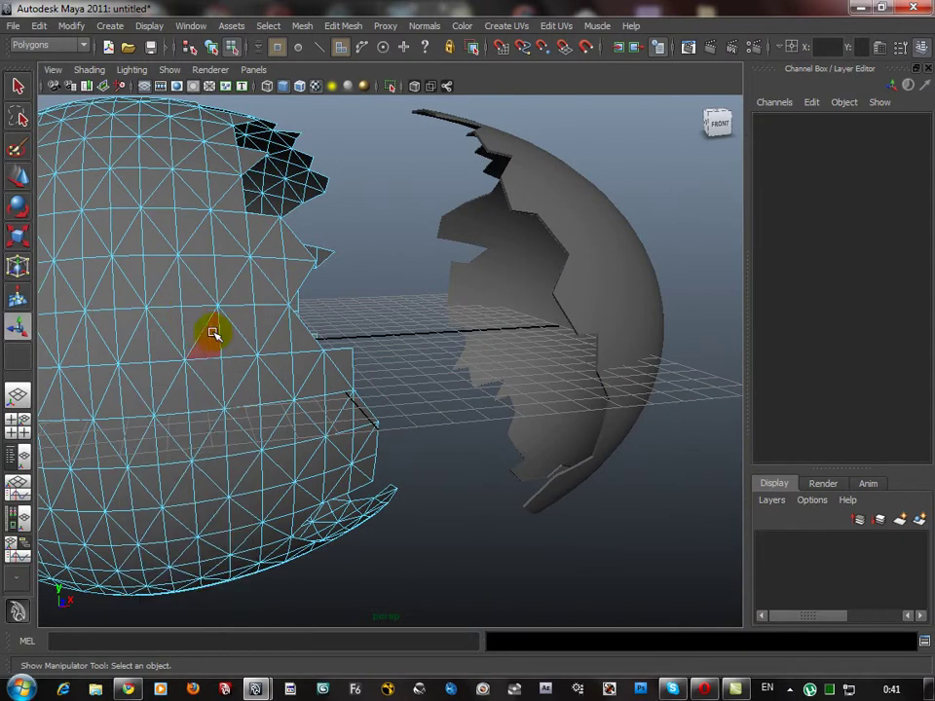
scroll(234, 513, down, 6)
alt+middle_drag(233, 512, 259, 518)
key(t)
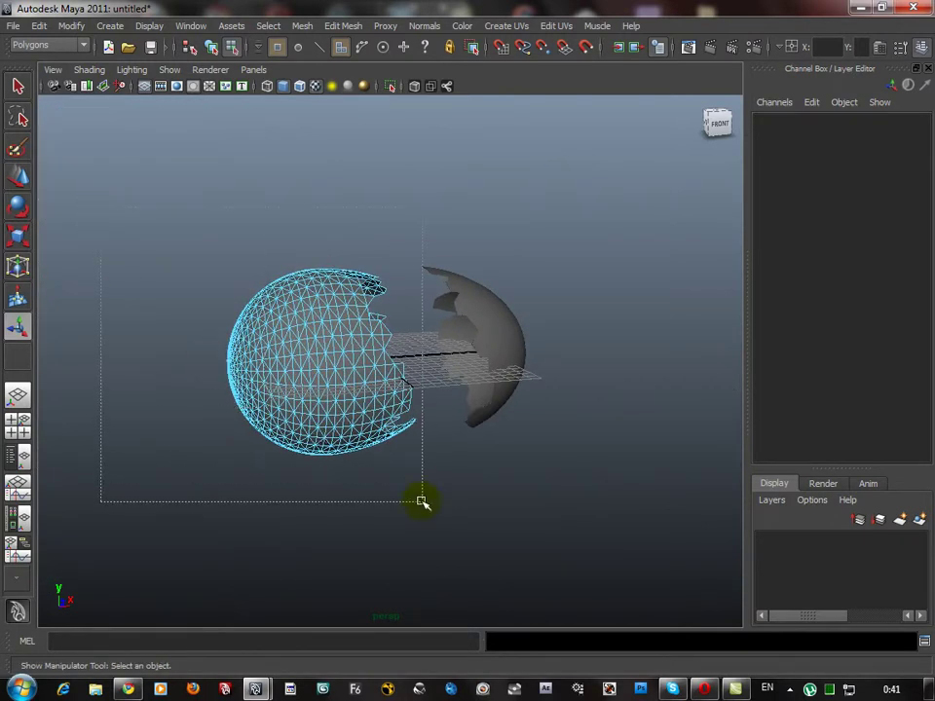
drag(422, 502, 422, 502)
click(336, 29)
click(346, 69)
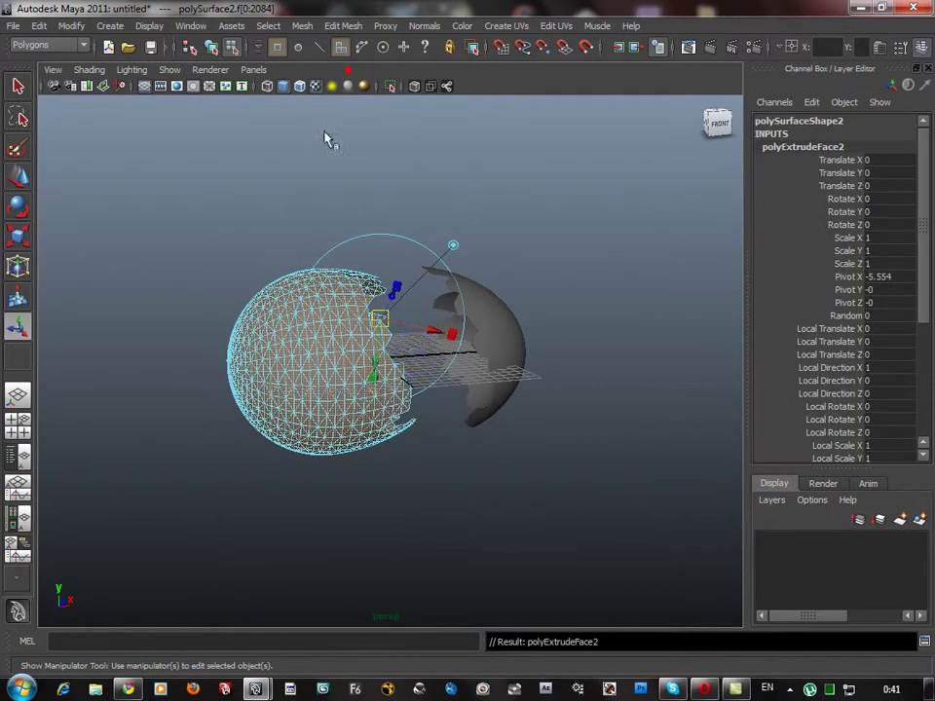
drag(394, 301, 394, 302)
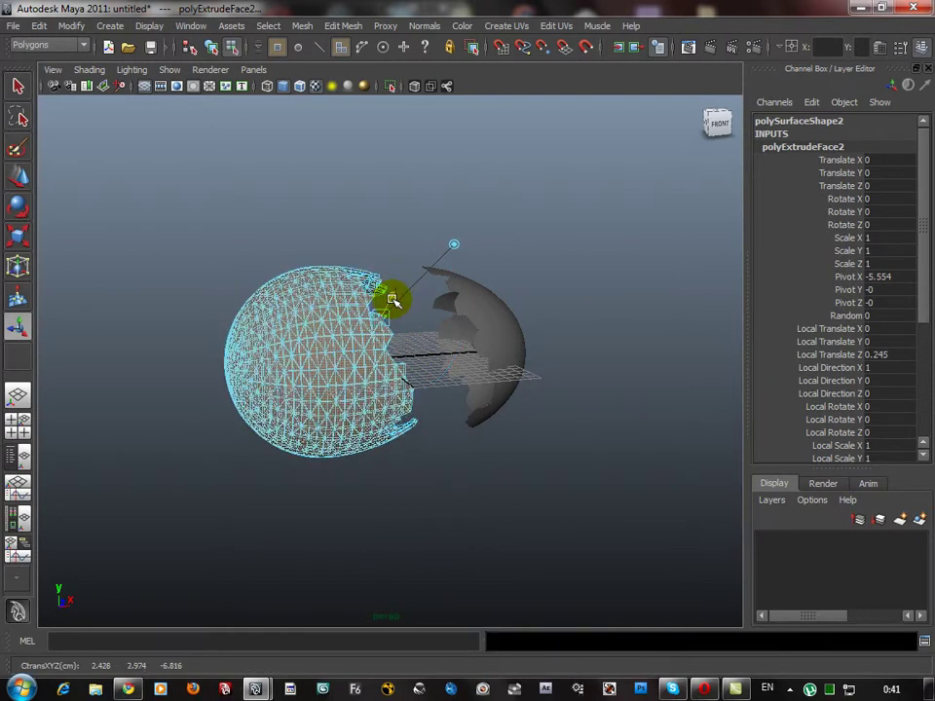
click(468, 158)
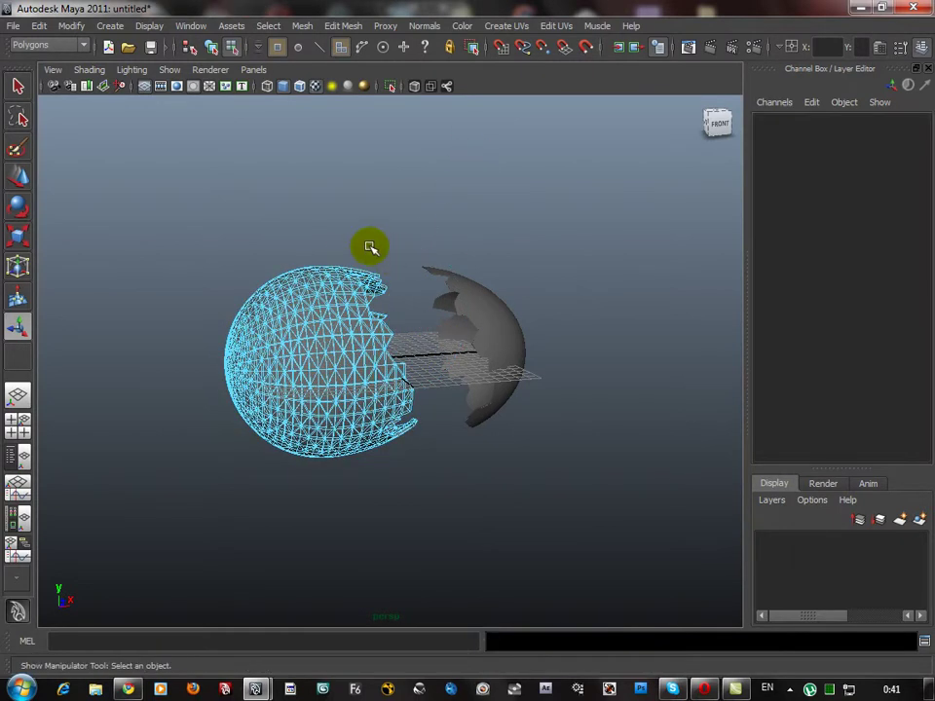
right_drag(337, 288, 405, 248)
mouse_move(400, 223)
alt+mouse_down()
mouse_move(441, 327)
mouse_move(316, 376)
mouse_move(106, 371)
mouse_move(325, 390)
mouse_move(375, 320)
mouse_move(303, 250)
mouse_move(278, 391)
mouse_move(400, 385)
alt+mouse_up()
click(790, 688)
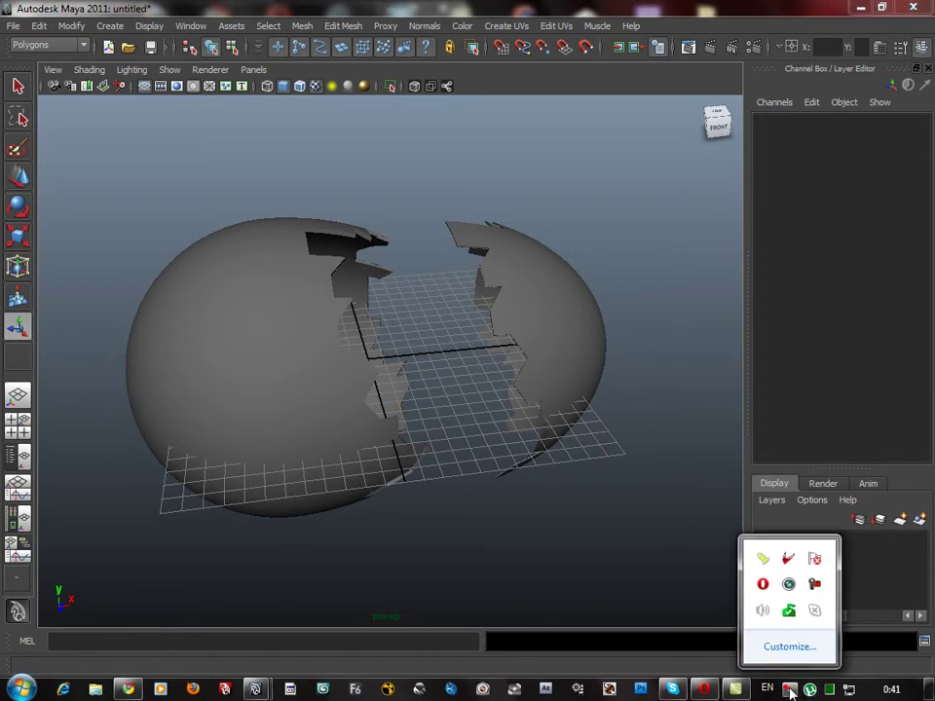
right_click(816, 586)
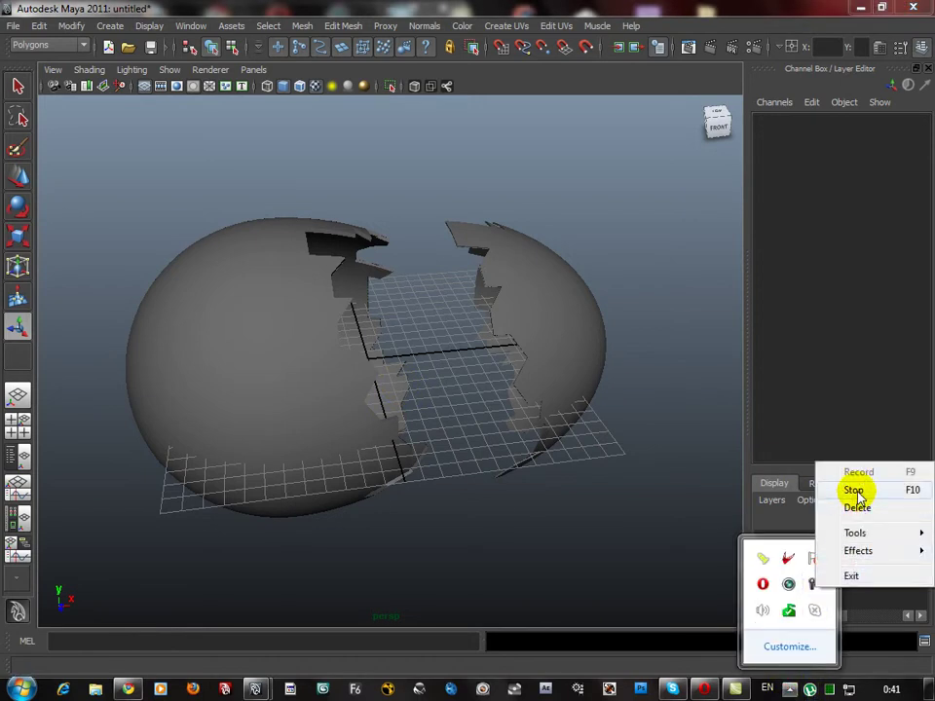